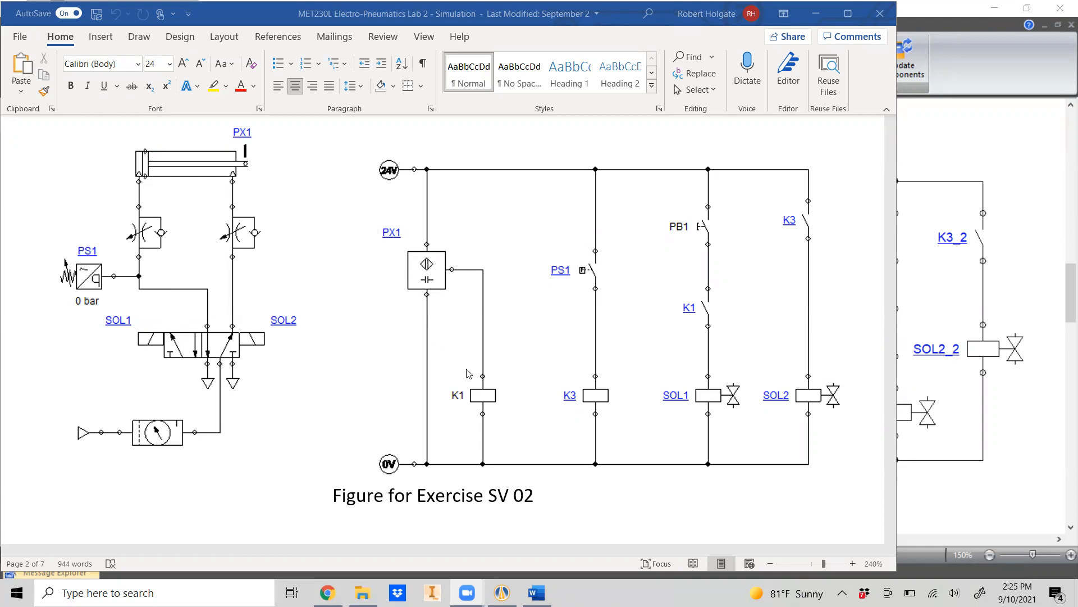
Switch to Automation Studio, view the Ex1 circuit from the project, and return to the Ex2 diagram
click(954, 518)
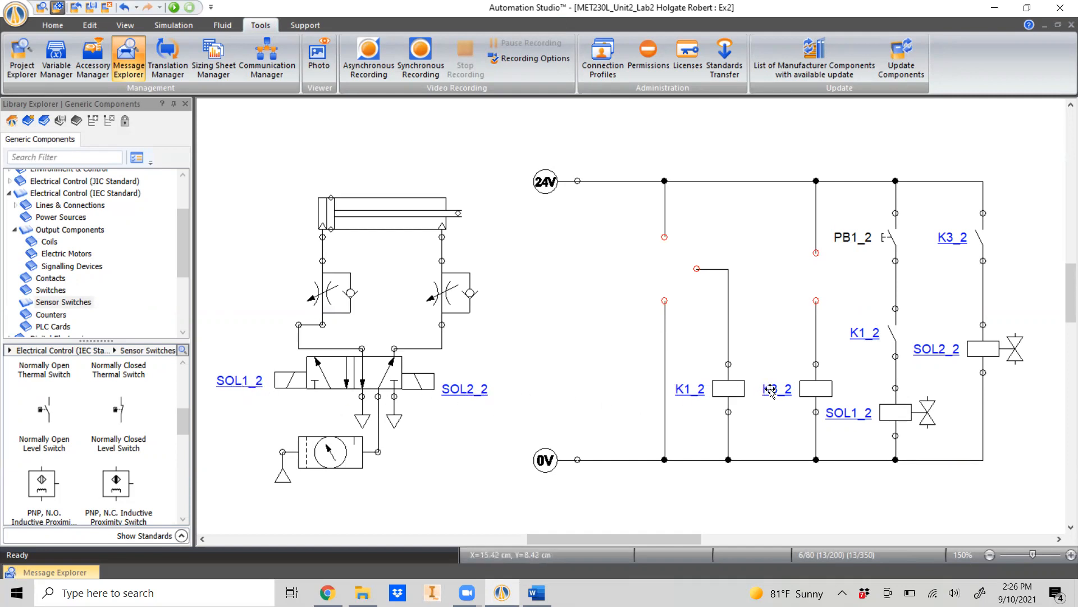
click(23, 66)
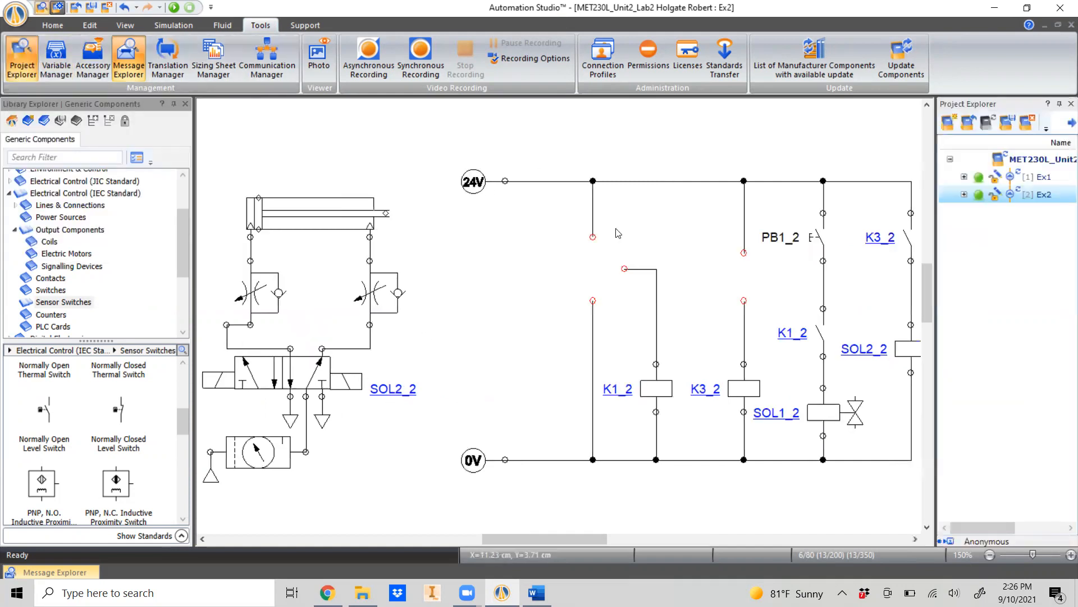
double_click(1031, 177)
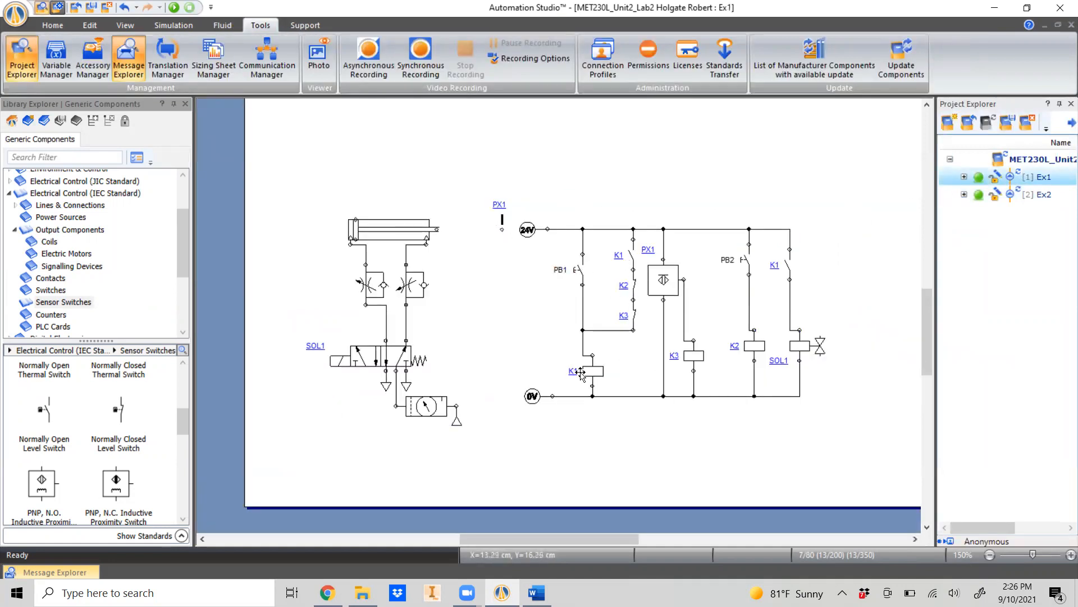
double_click(1029, 197)
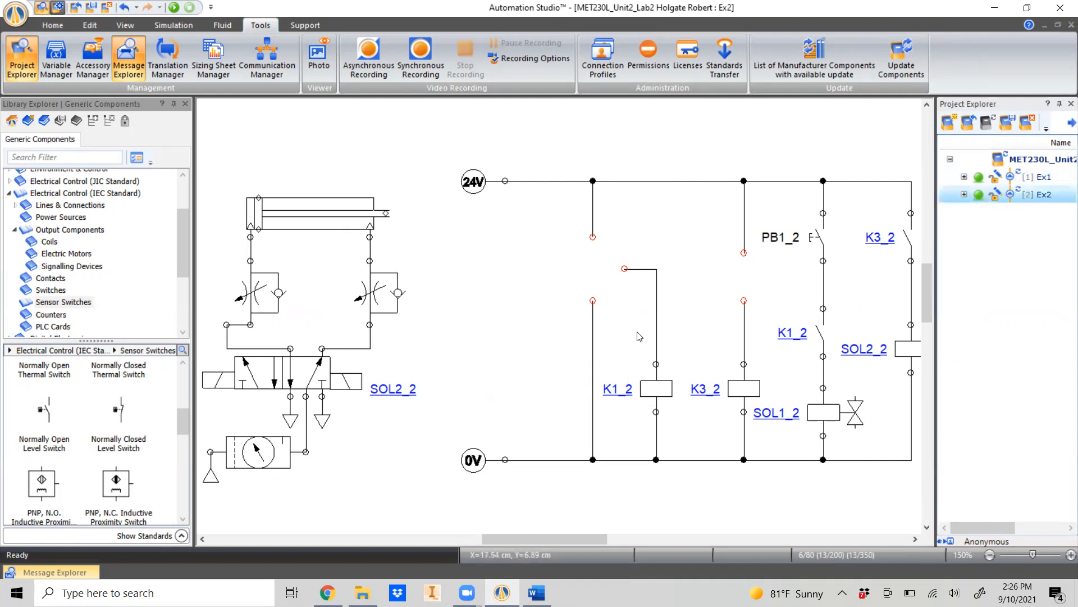
click(21, 59)
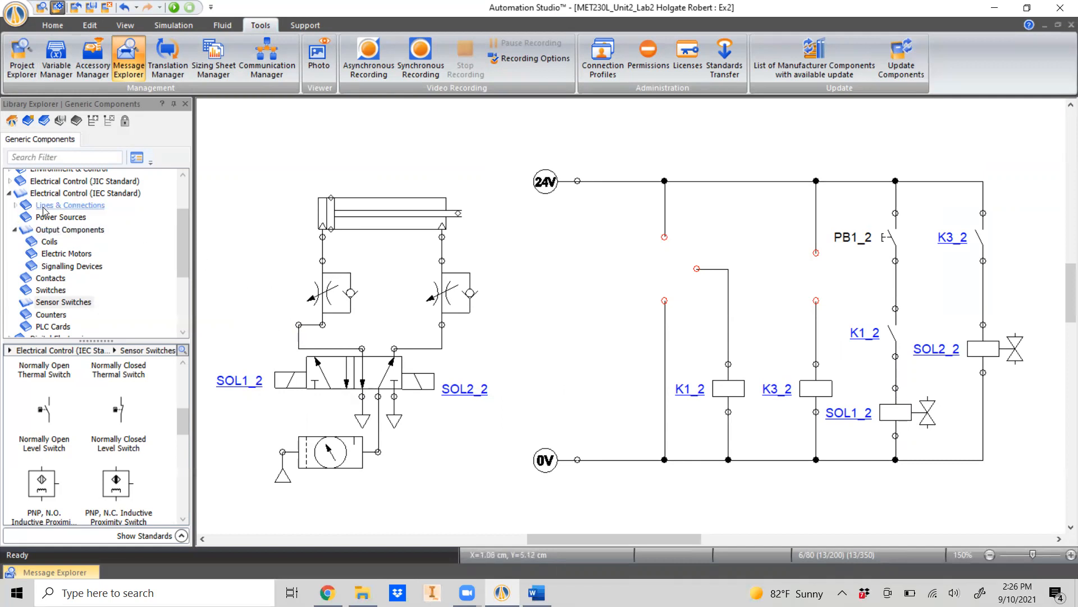
Place a pneumatic Pressure Switch sensor beside the supply line of the cylinder's rear flow control valve
click(9, 193)
scroll(38, 231, up, 2)
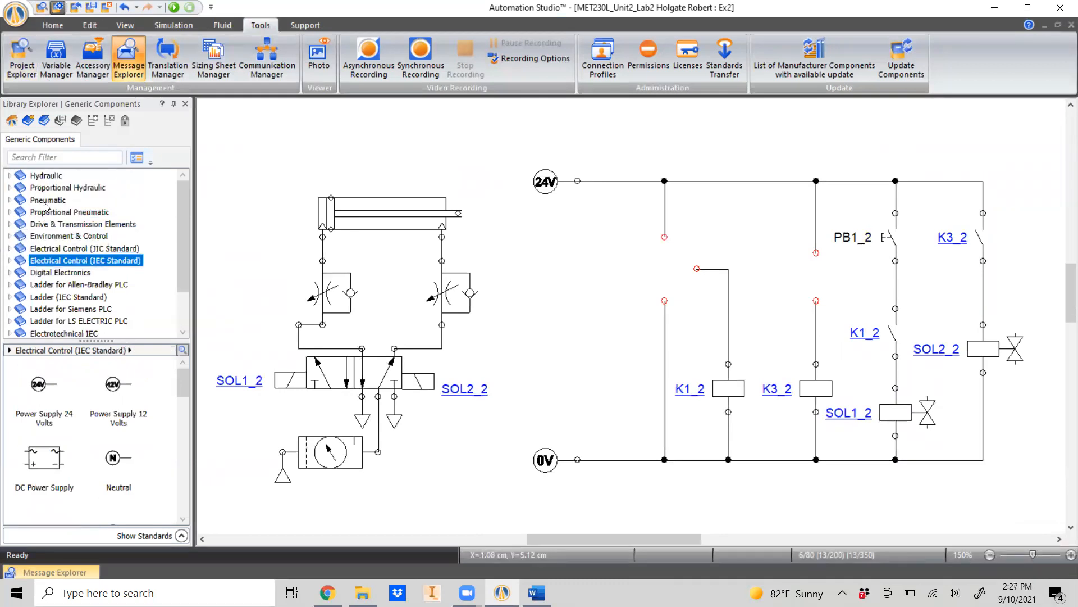
click(20, 199)
click(9, 201)
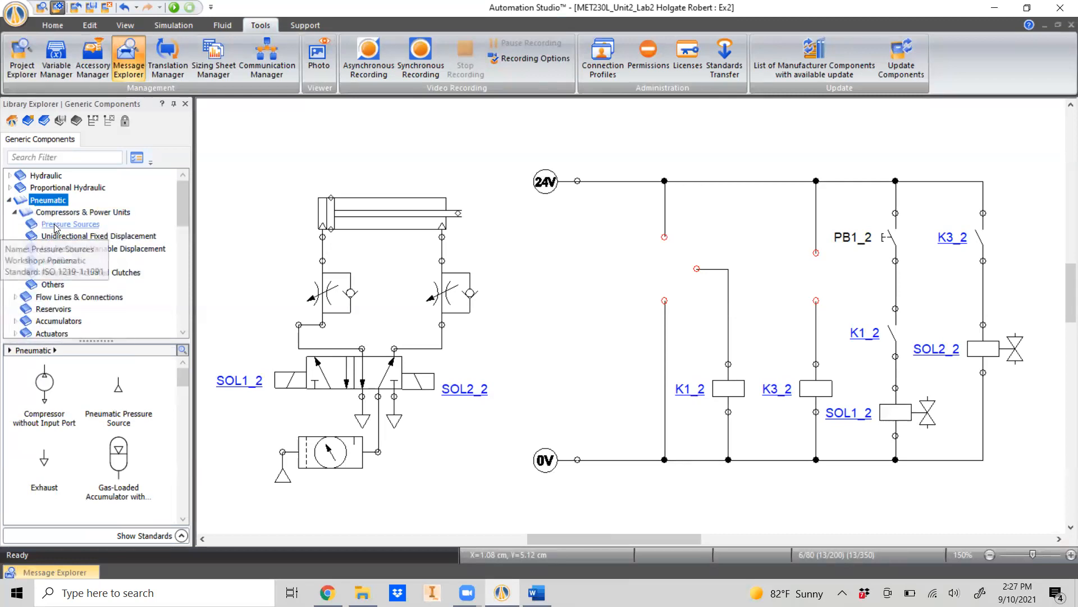
scroll(54, 283, down, 1)
scroll(54, 284, down, 1)
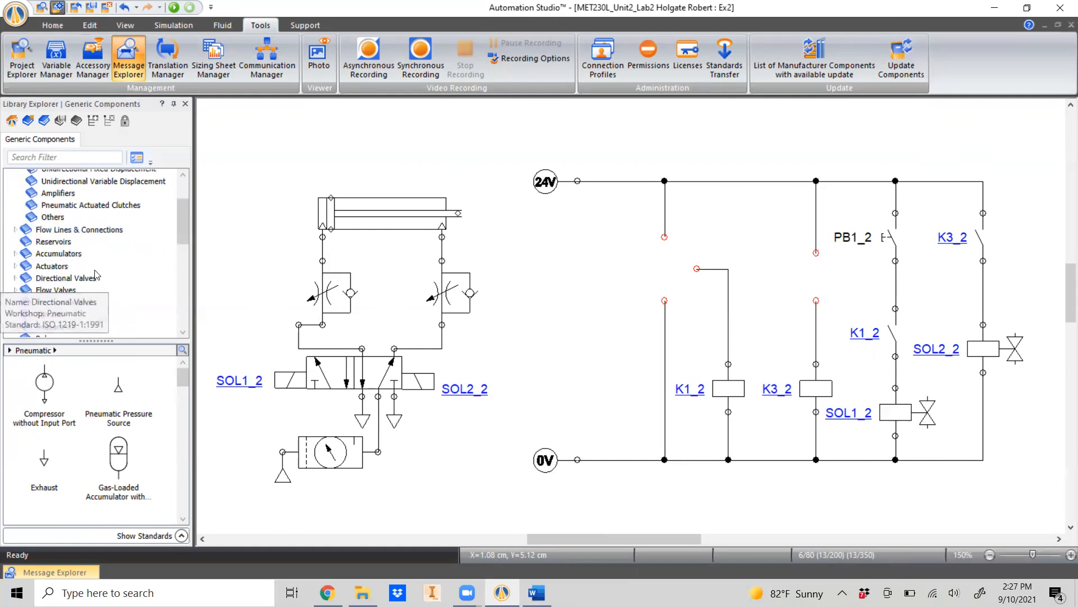
click(50, 315)
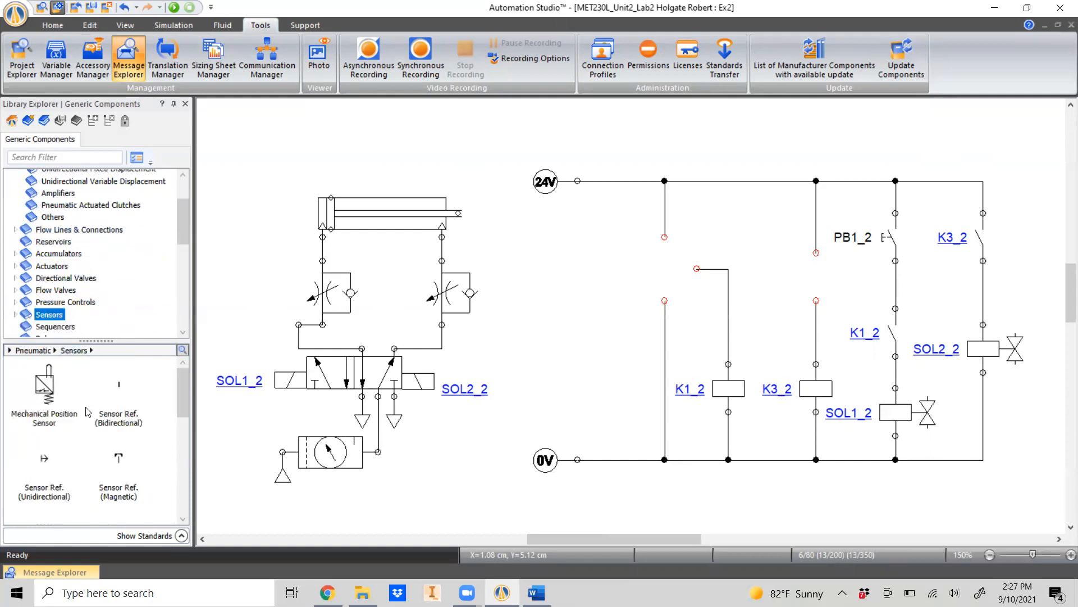
scroll(80, 432, down, 5)
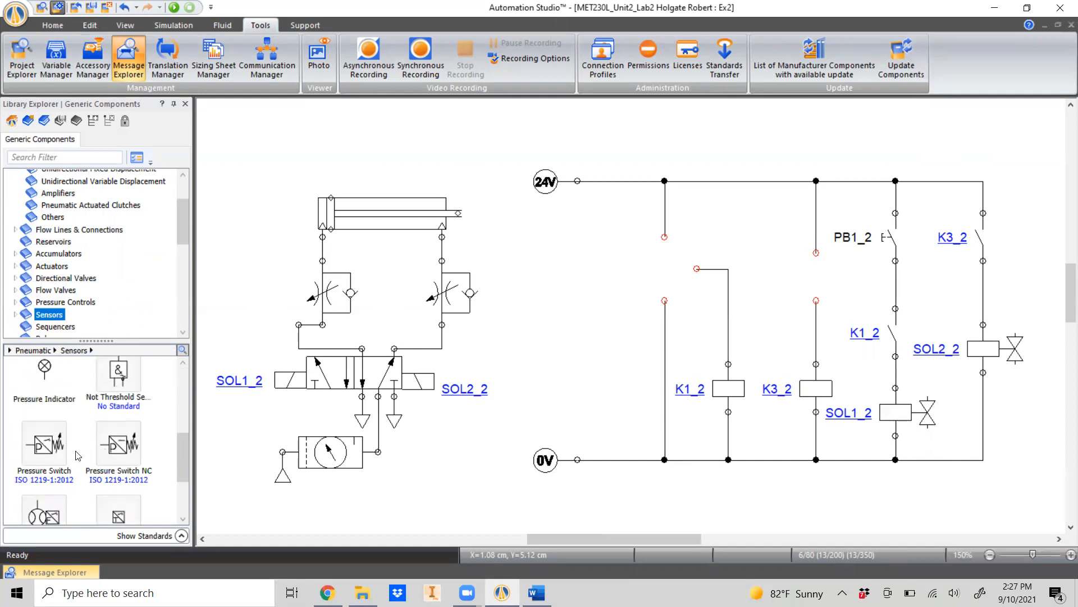
scroll(36, 458, down, 1)
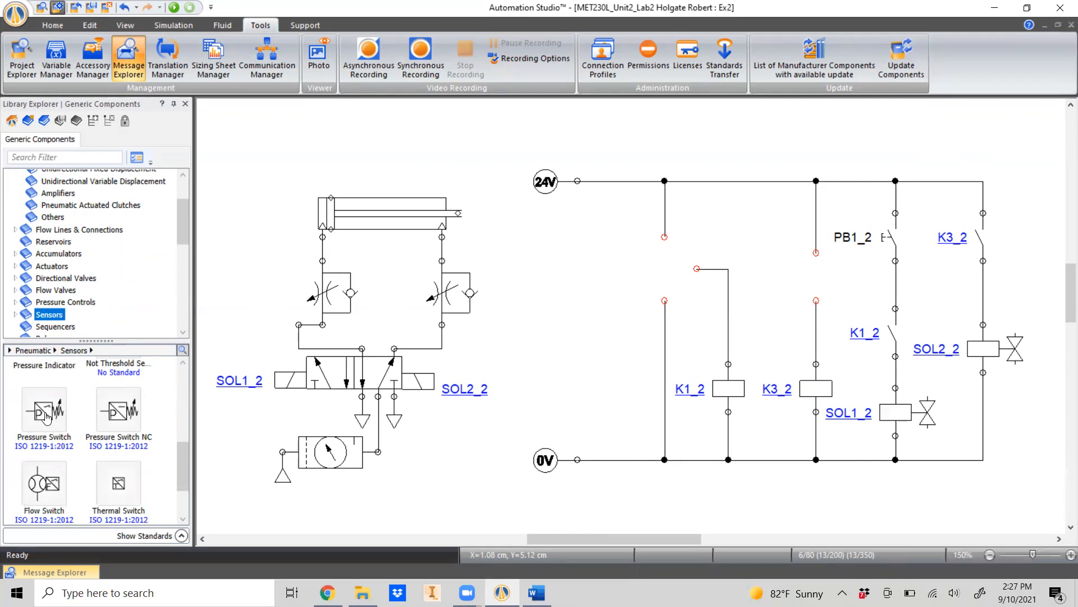
mouse_move(46, 416)
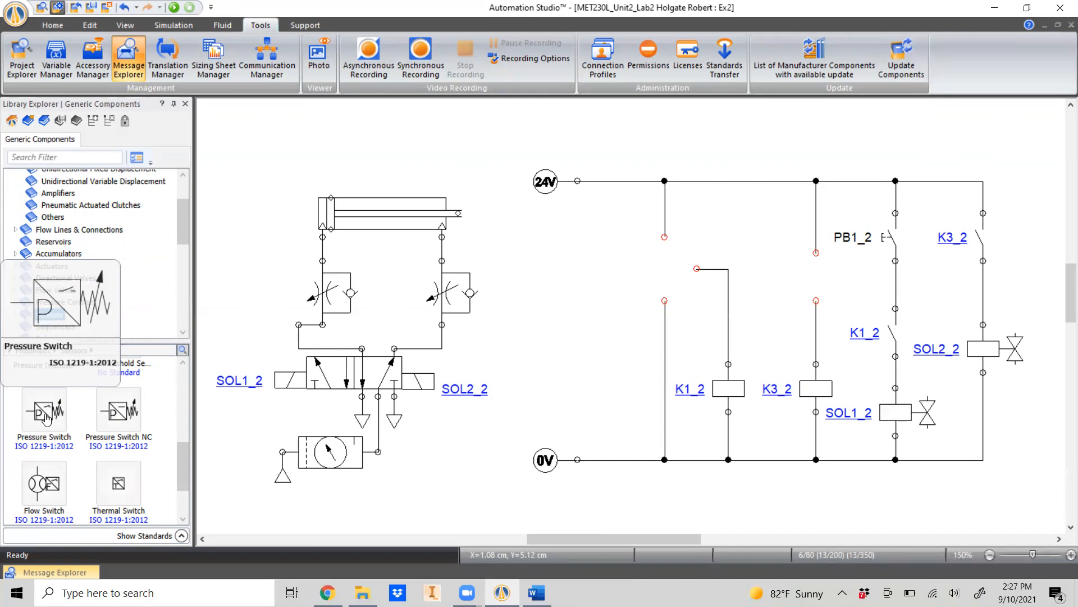
drag(46, 417, 260, 299)
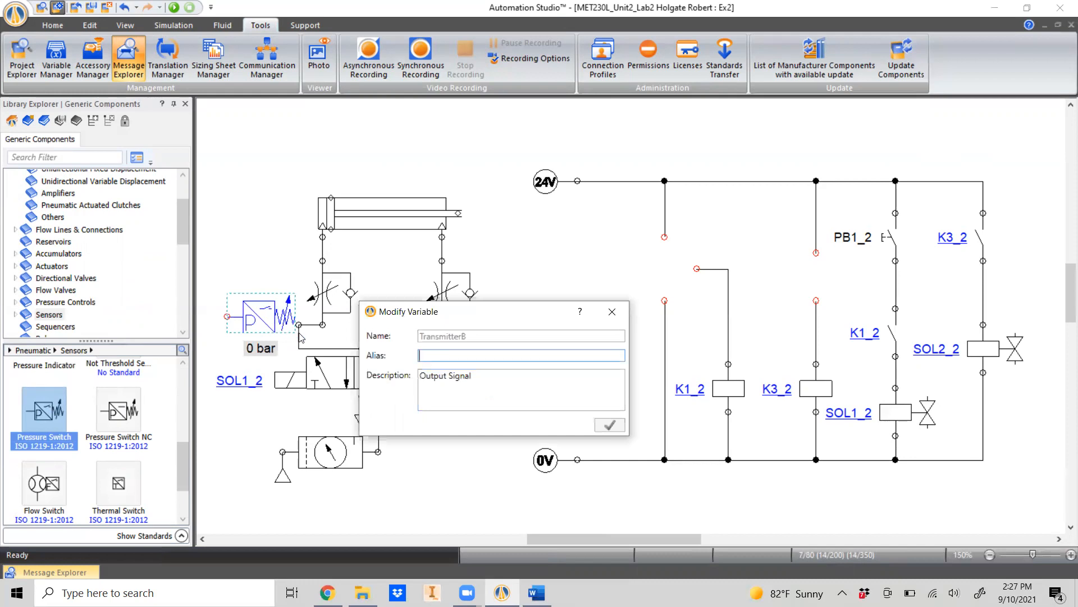
Check the pressure switch's label in the Word lab figure and assign the alias PS1_2 to the new switch
click(536, 592)
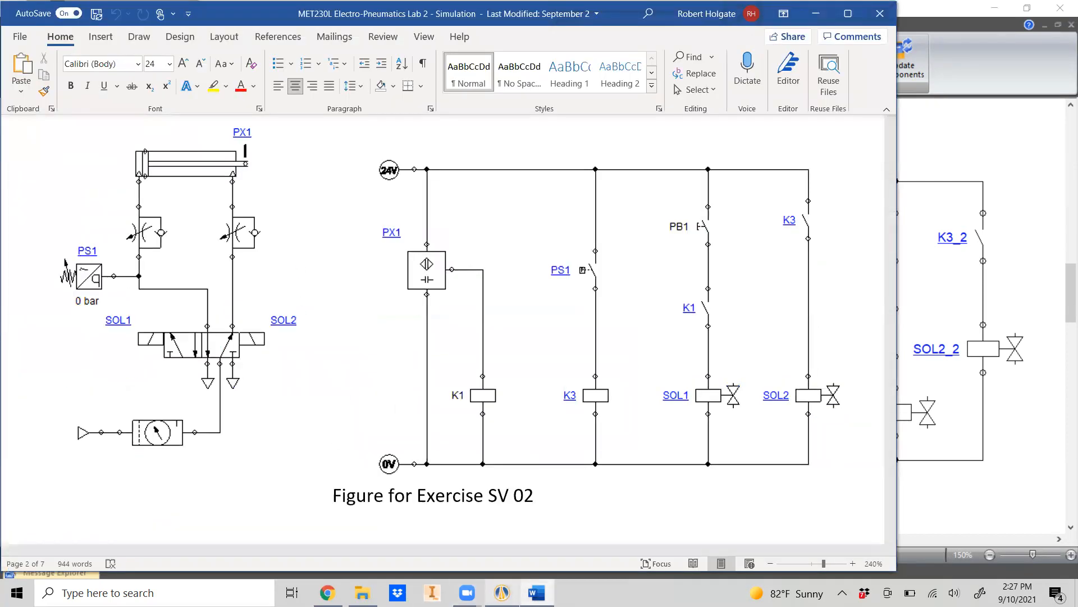
click(502, 592)
text(PS1_2)
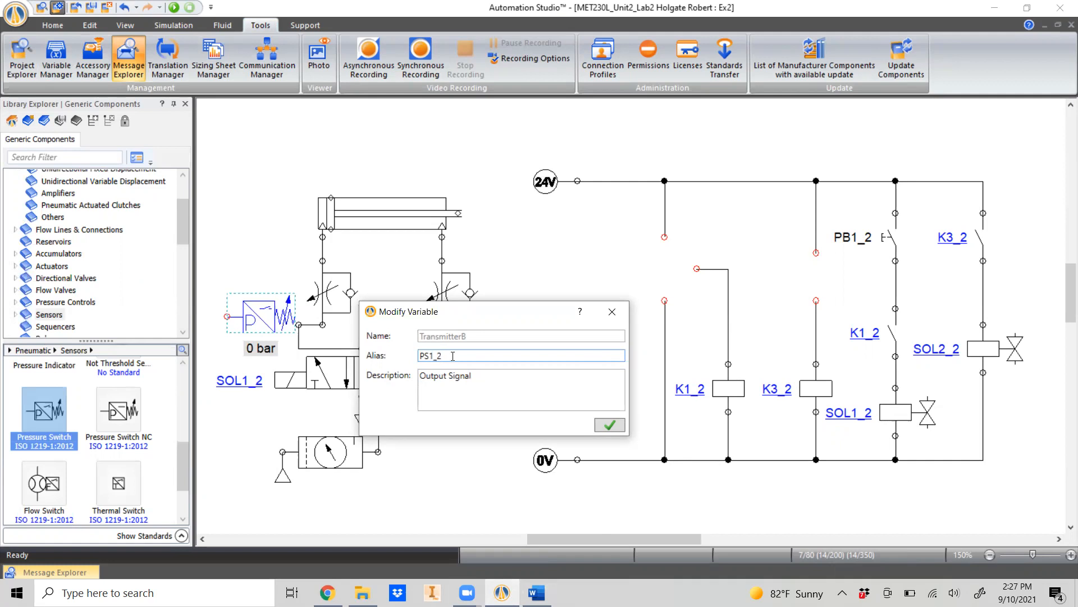
click(609, 424)
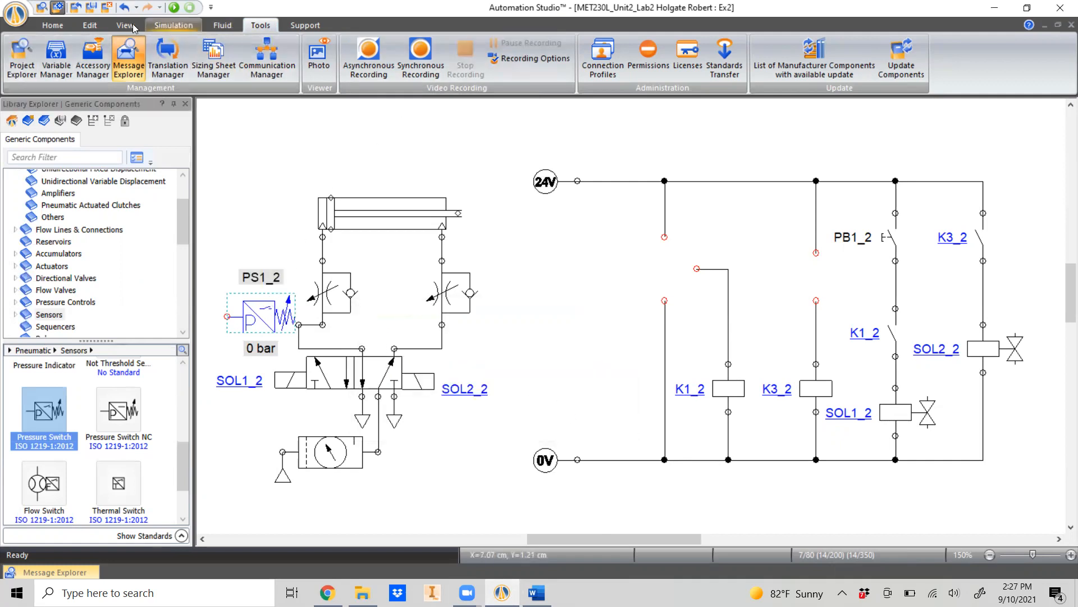
Flip the pneumatic pressure switch horizontally and connect its port to the line below the cylinder's rear flow control valve
click(94, 26)
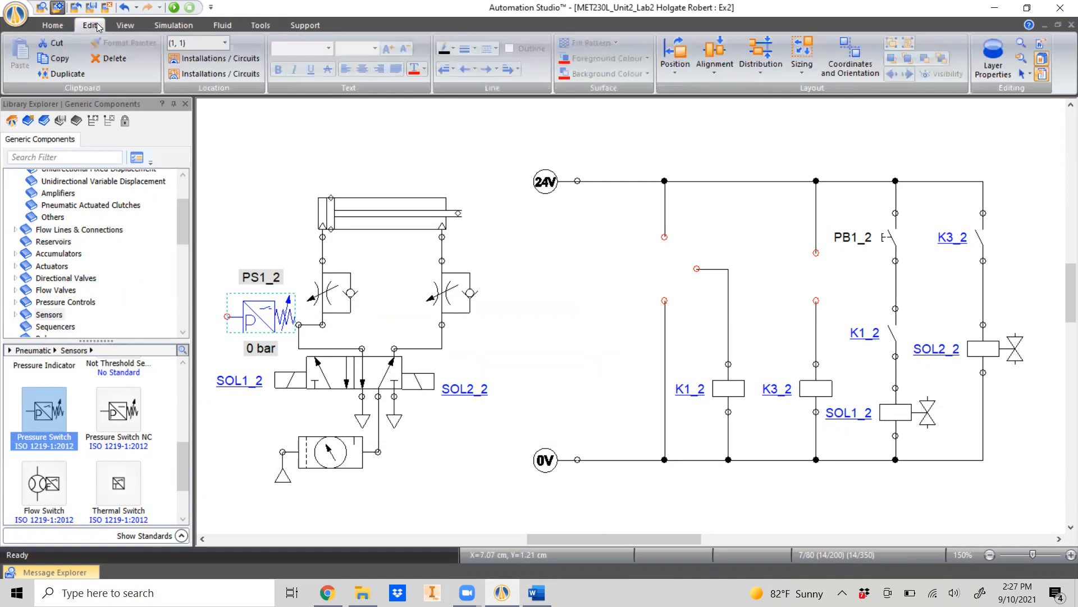
click(678, 74)
click(702, 136)
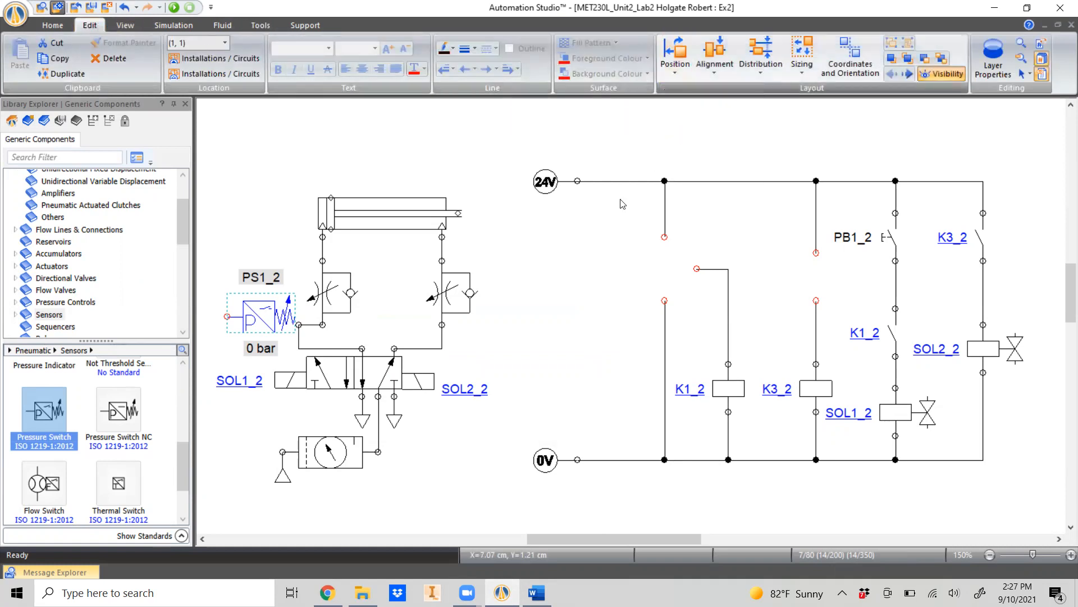
drag(260, 309, 268, 322)
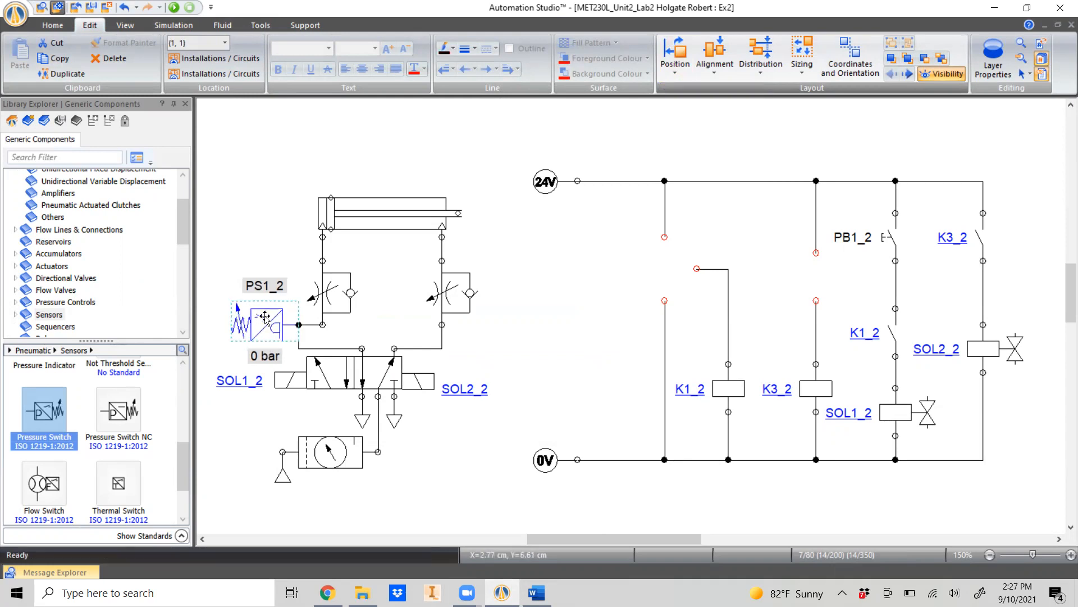
Move the PS1_2 label slightly down and to the left, above the pressure switch's spring
click(264, 285)
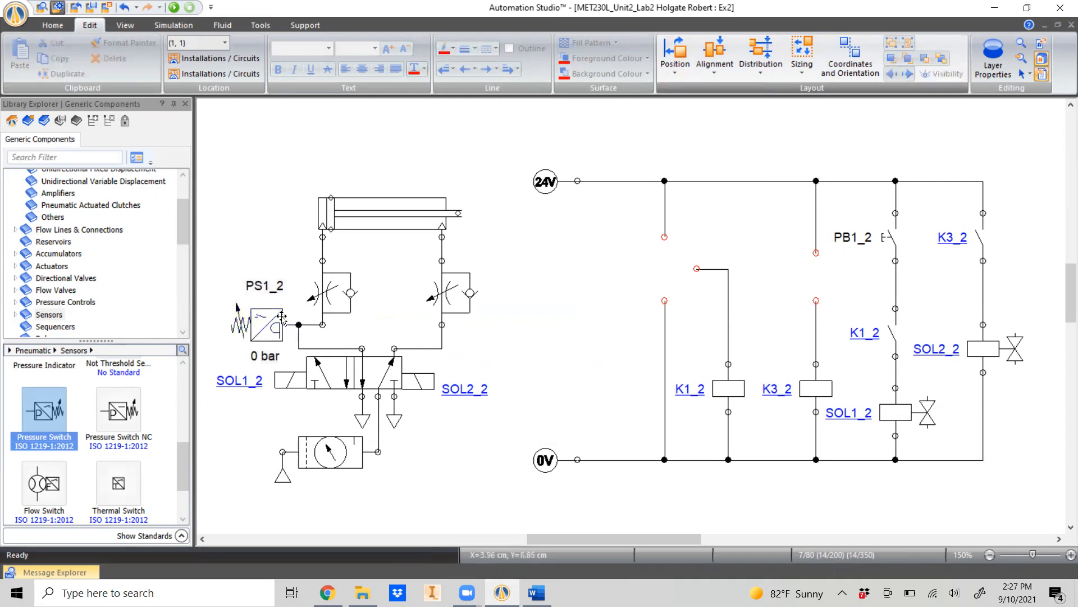
drag(263, 286, 245, 296)
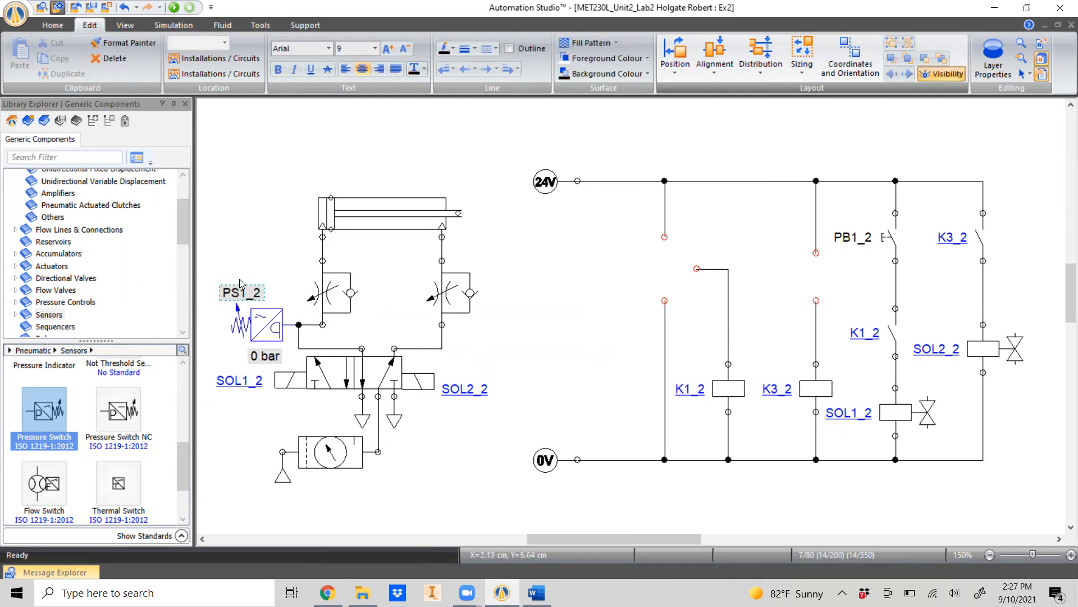
click(242, 301)
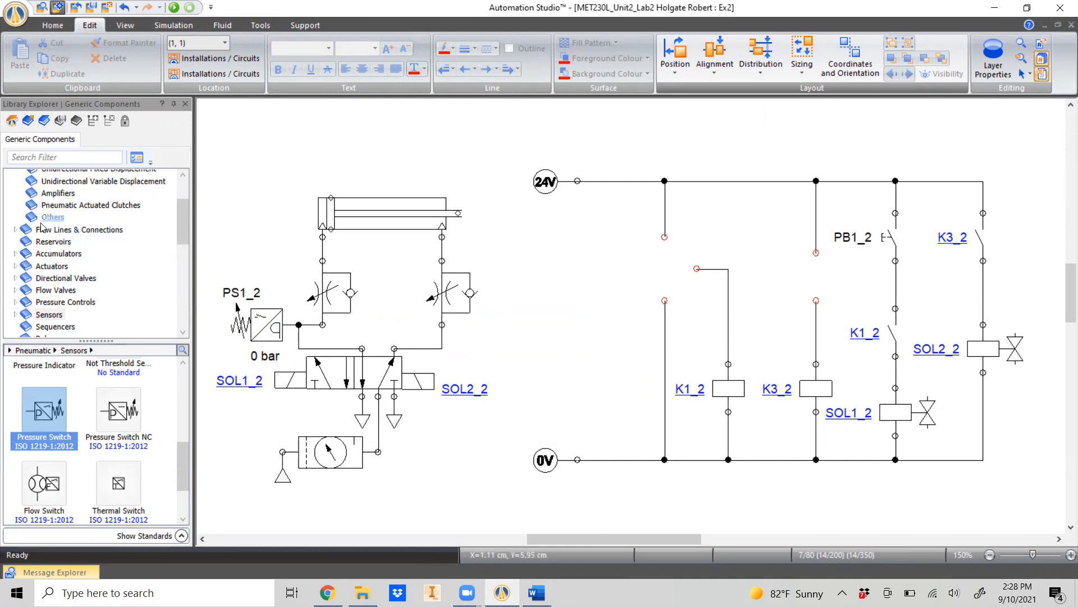
Insert an IEC Normally Open Pressure Switch into the open gap of the ladder branch above coil K3_2
scroll(24, 211, up, 2)
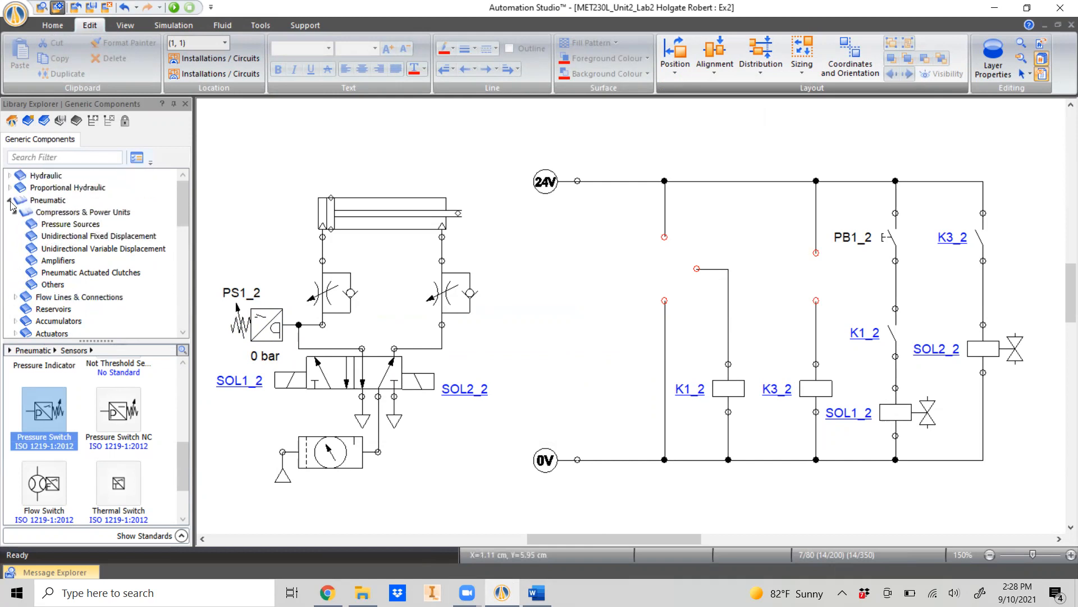
click(10, 201)
scroll(30, 264, down, 1)
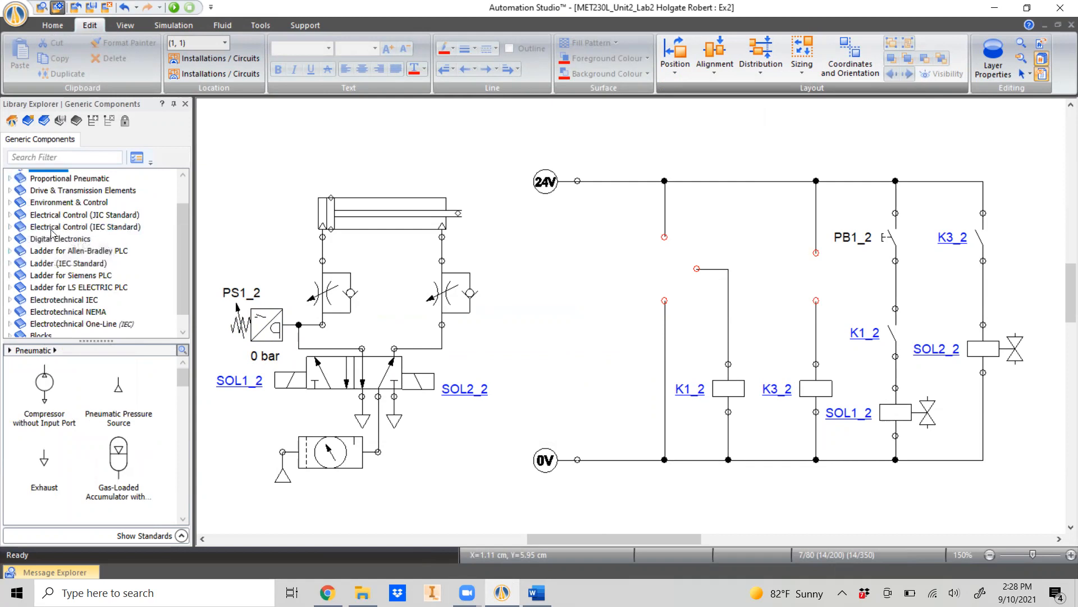
click(21, 227)
click(10, 227)
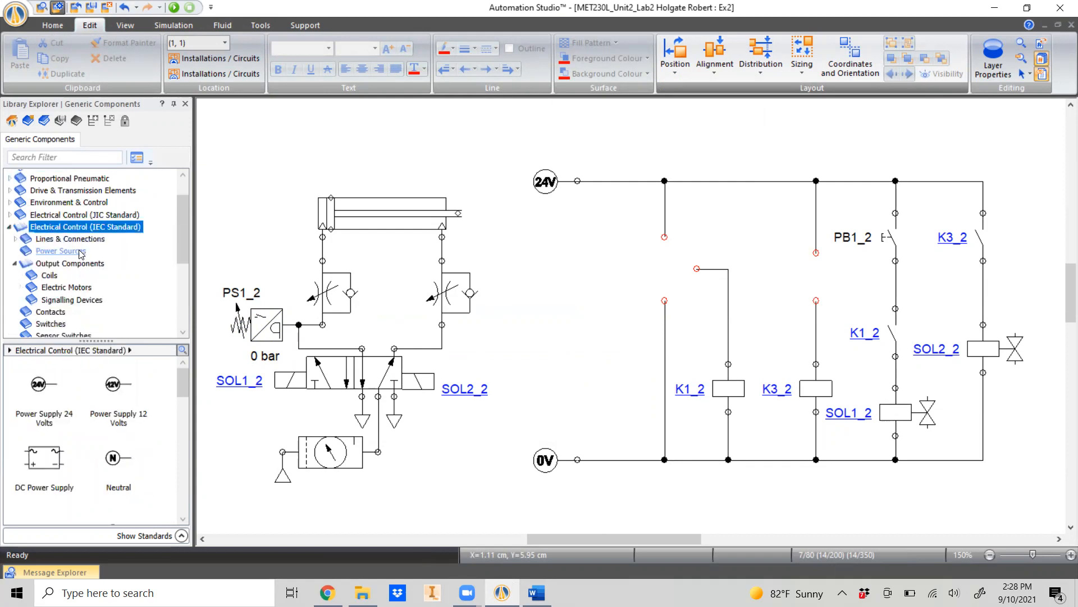
scroll(58, 292, down, 1)
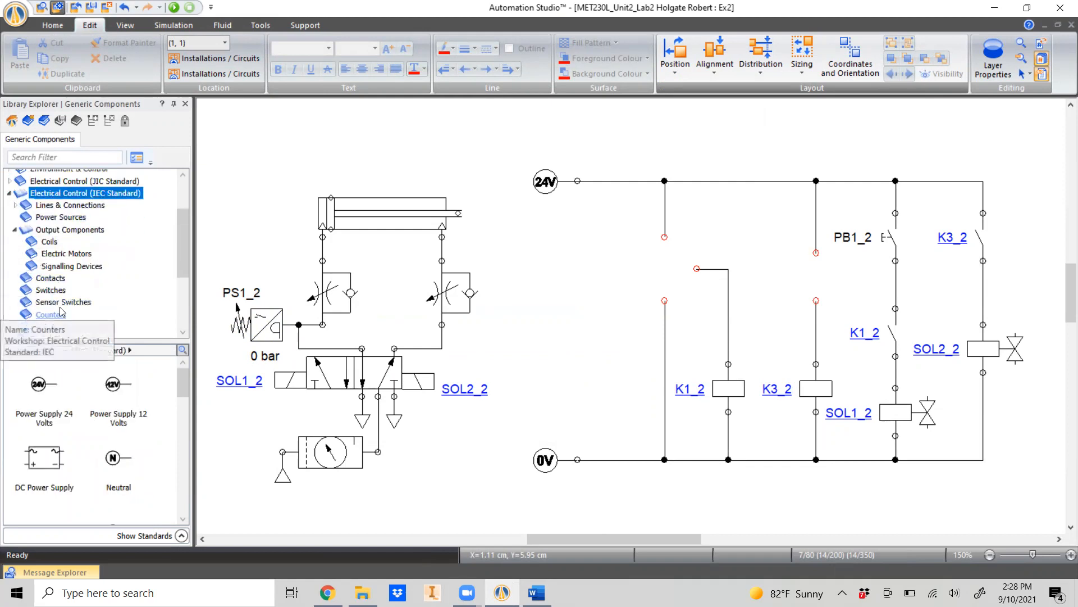
click(60, 304)
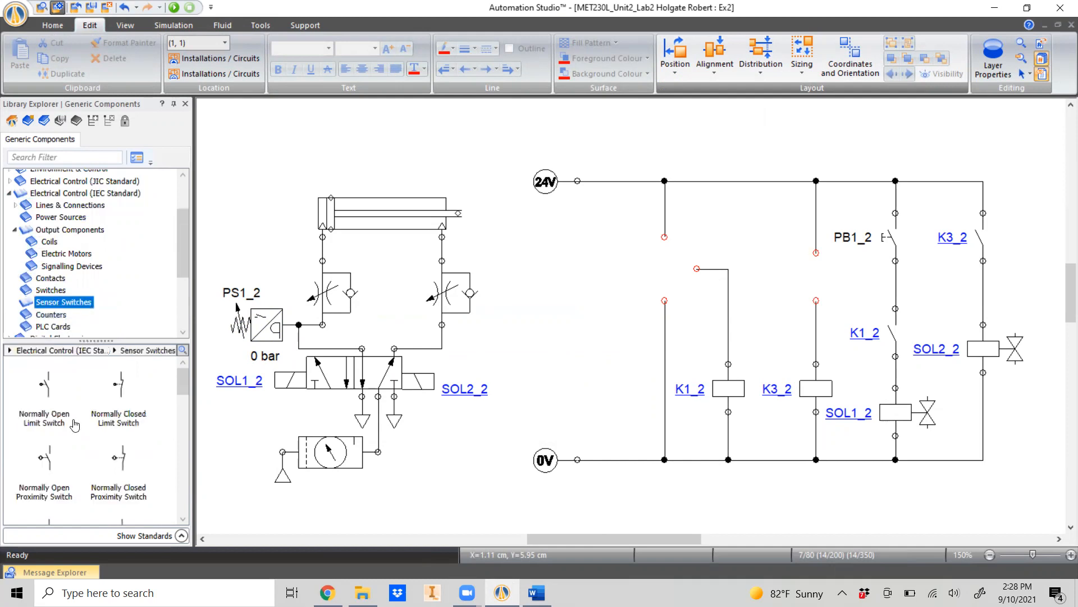
scroll(88, 415, down, 1)
scroll(91, 419, up, 1)
scroll(84, 469, down, 1)
scroll(77, 455, down, 1)
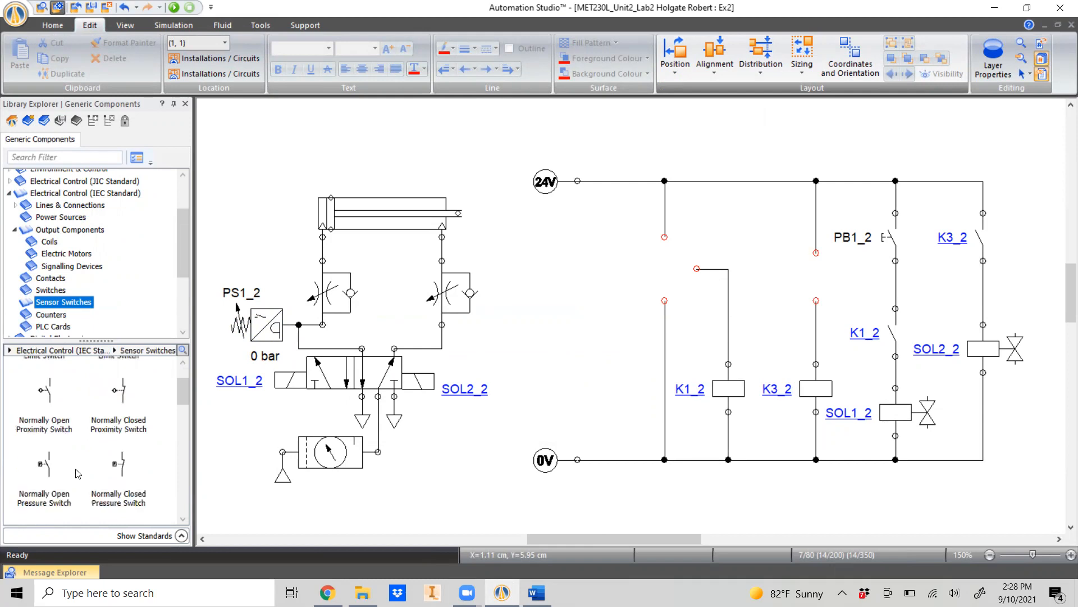
scroll(90, 453, down, 2)
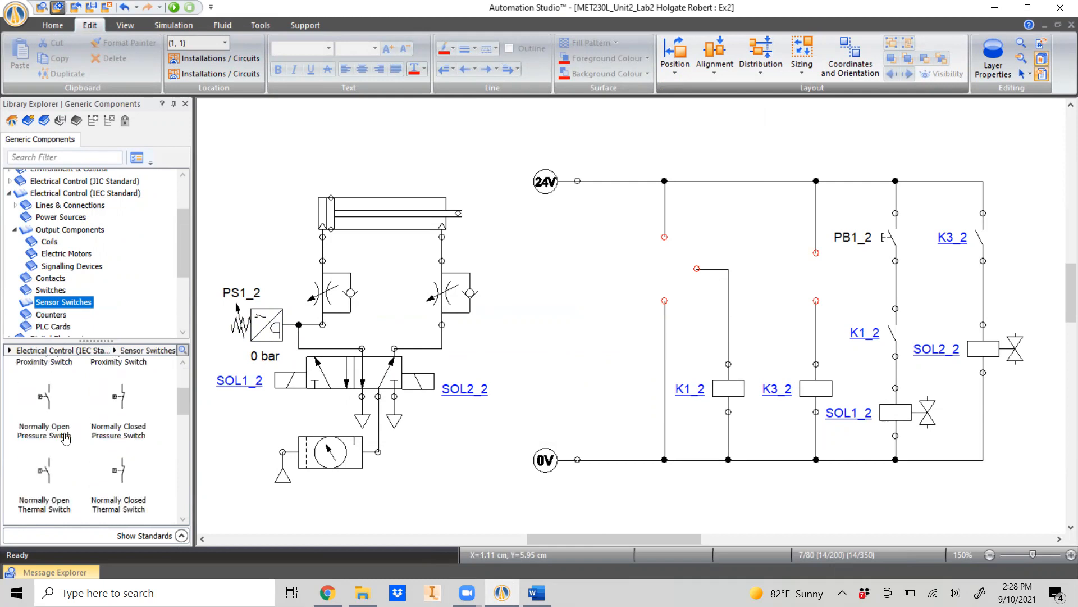
drag(45, 399, 812, 260)
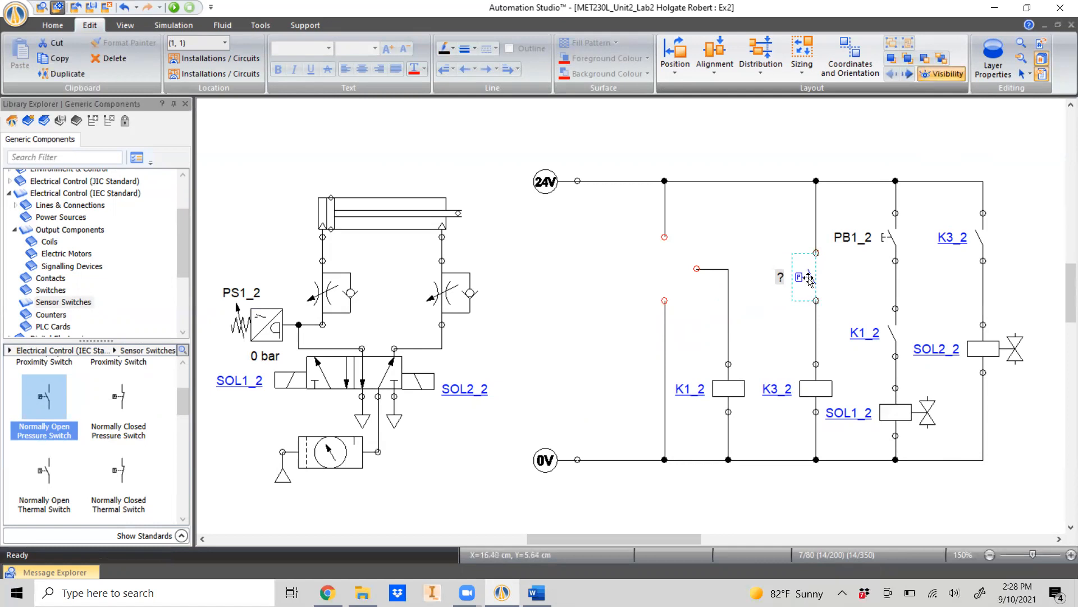
Filter the compatible variables by "Ps" and link the normally open pressure switch's input signal to PS1_2
double_click(809, 278)
click(338, 223)
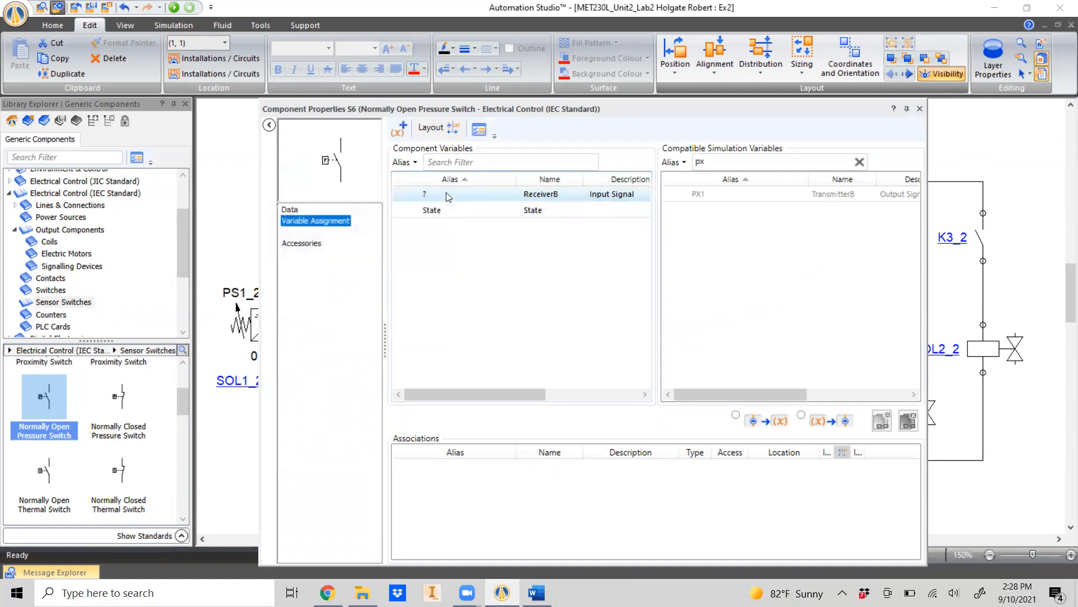
click(860, 162)
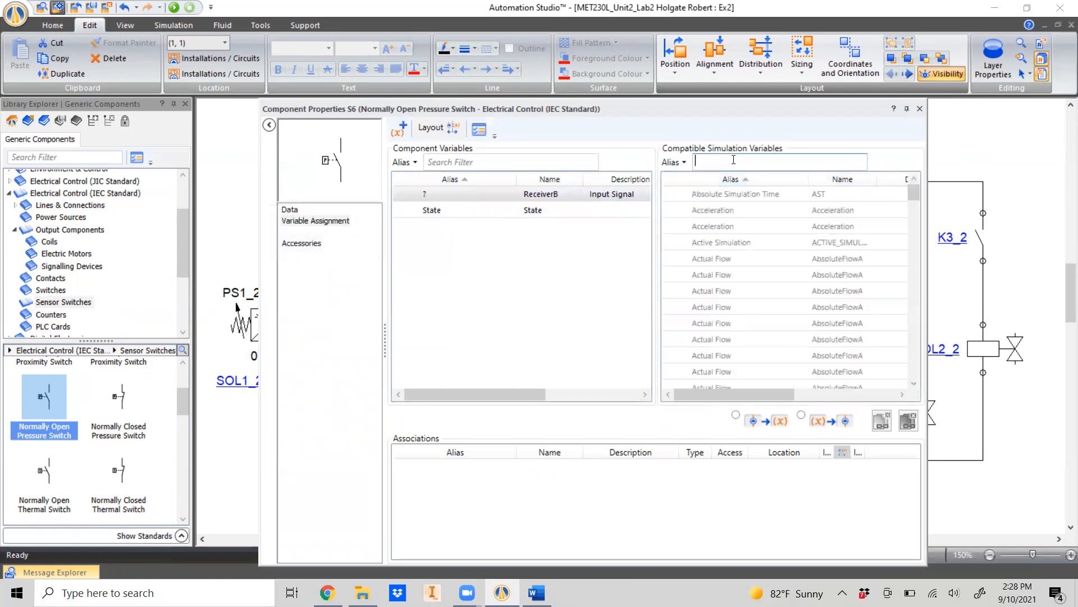
text(Ps)
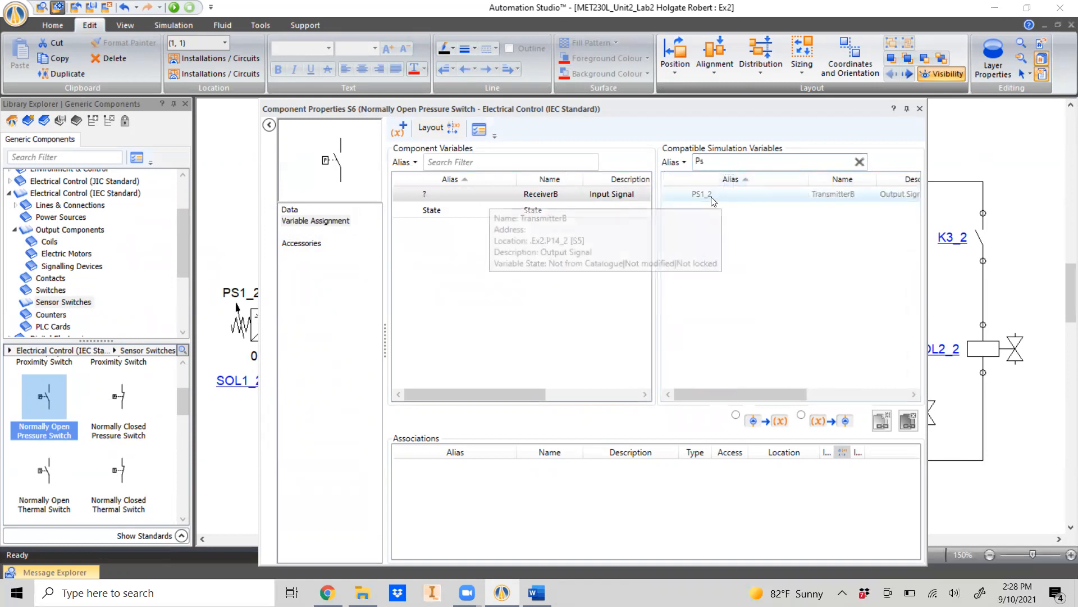
double_click(711, 194)
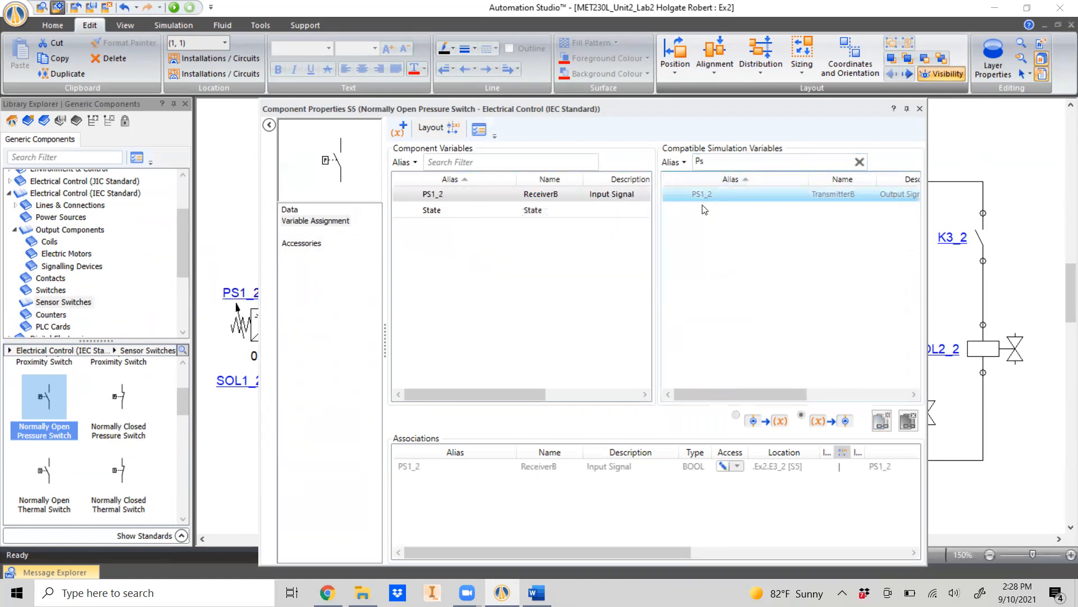
click(919, 108)
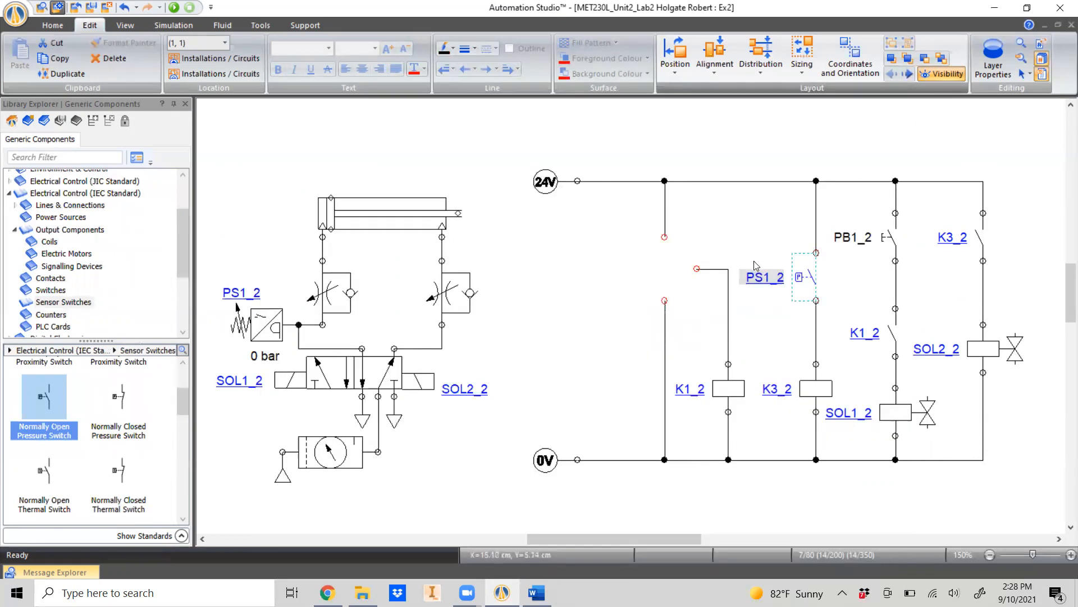
Check the Exercise SV 02 figure, then filter the component library by "ref" and open the Pneumatic Sensors category
click(771, 286)
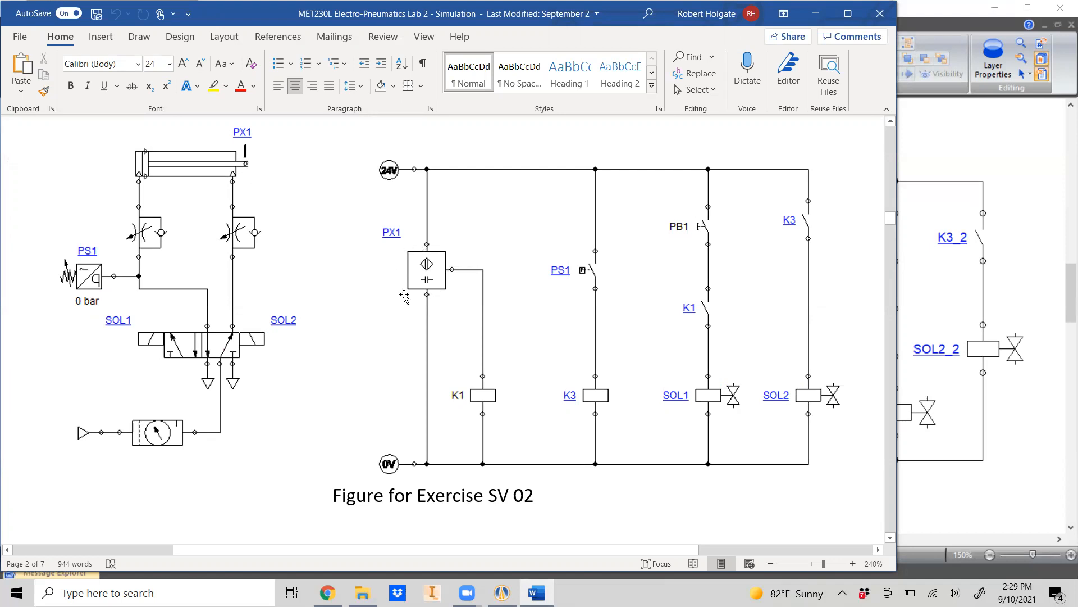
click(939, 494)
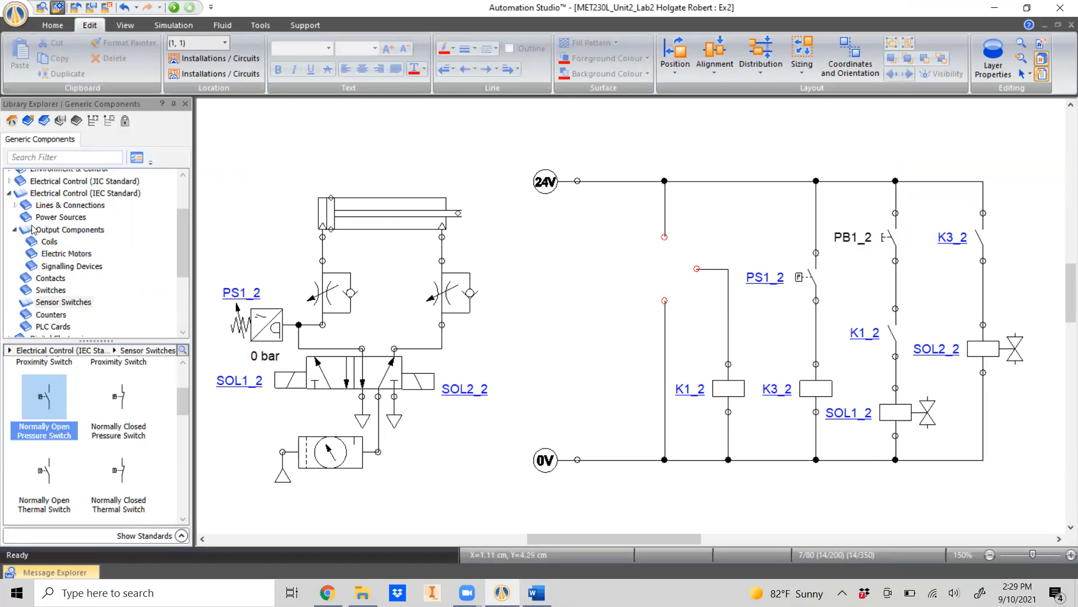
click(9, 194)
scroll(37, 203, up, 2)
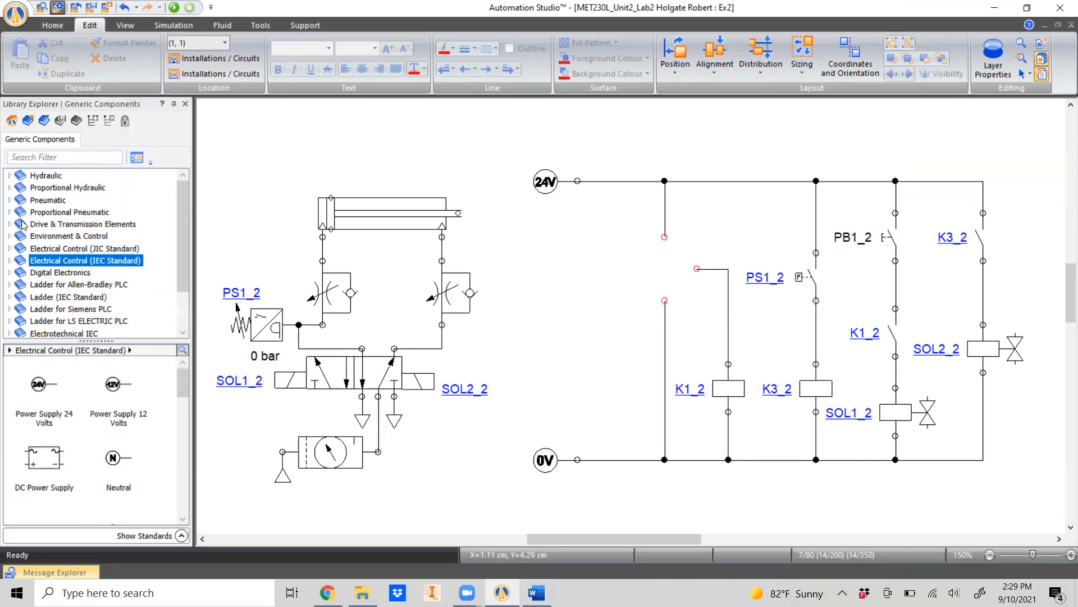
click(37, 202)
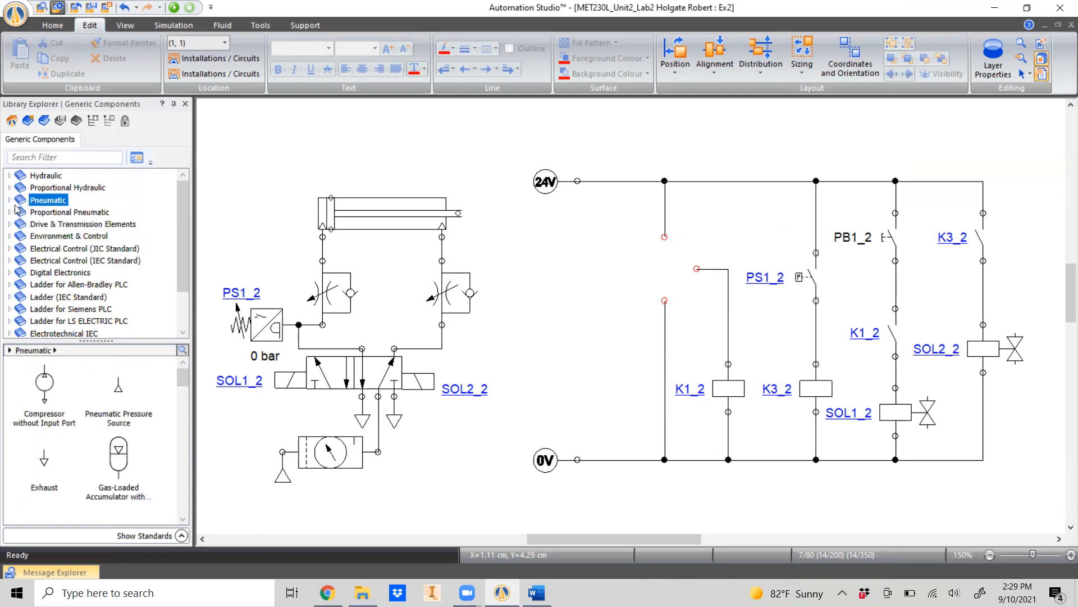
click(51, 158)
text(ree)
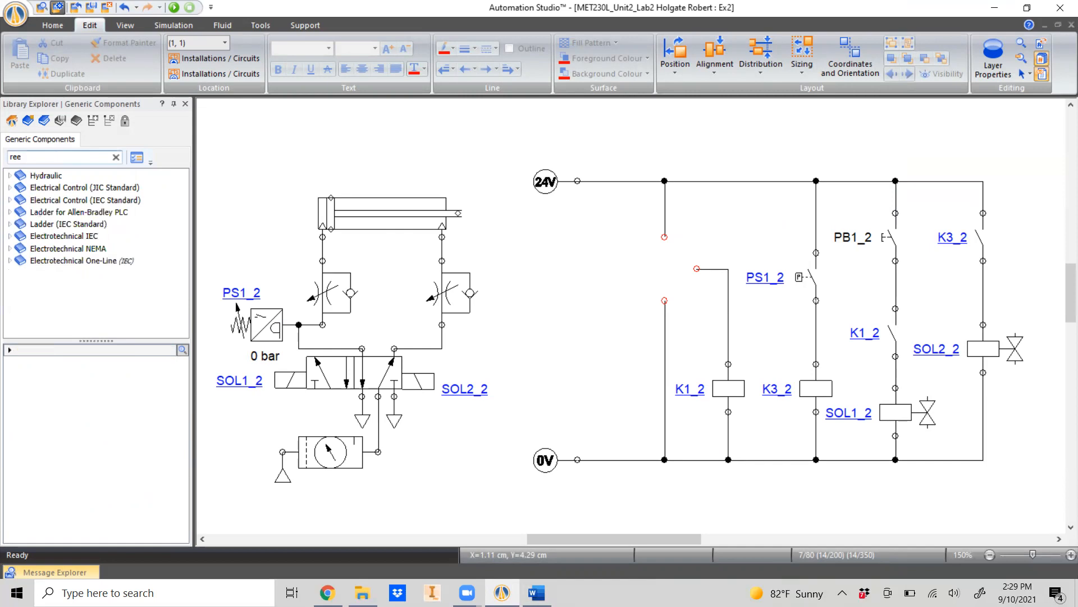
key(BackSpace)
text(f)
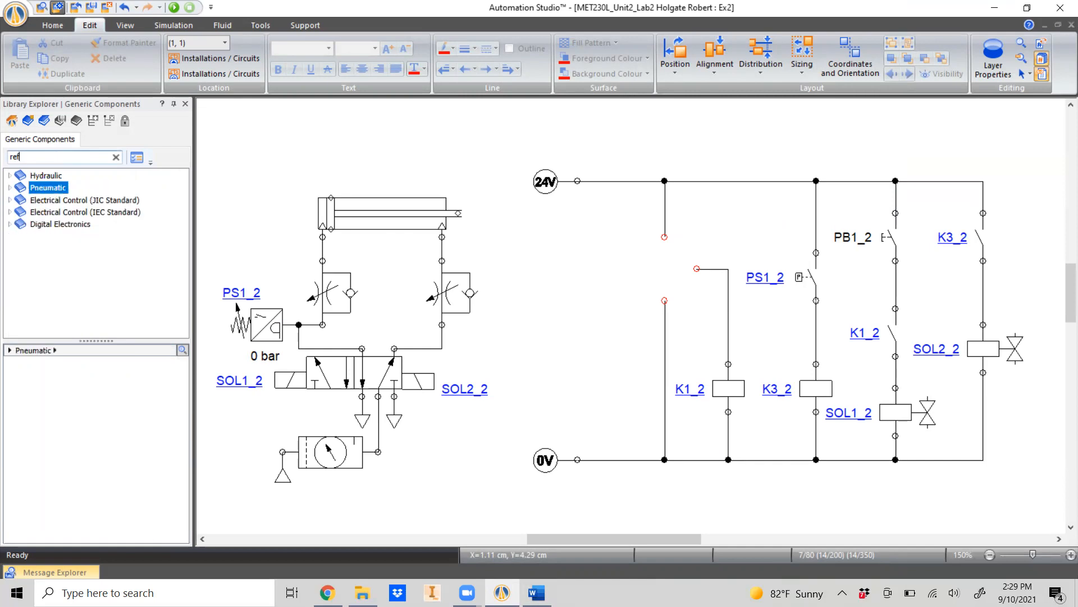
click(10, 190)
click(41, 200)
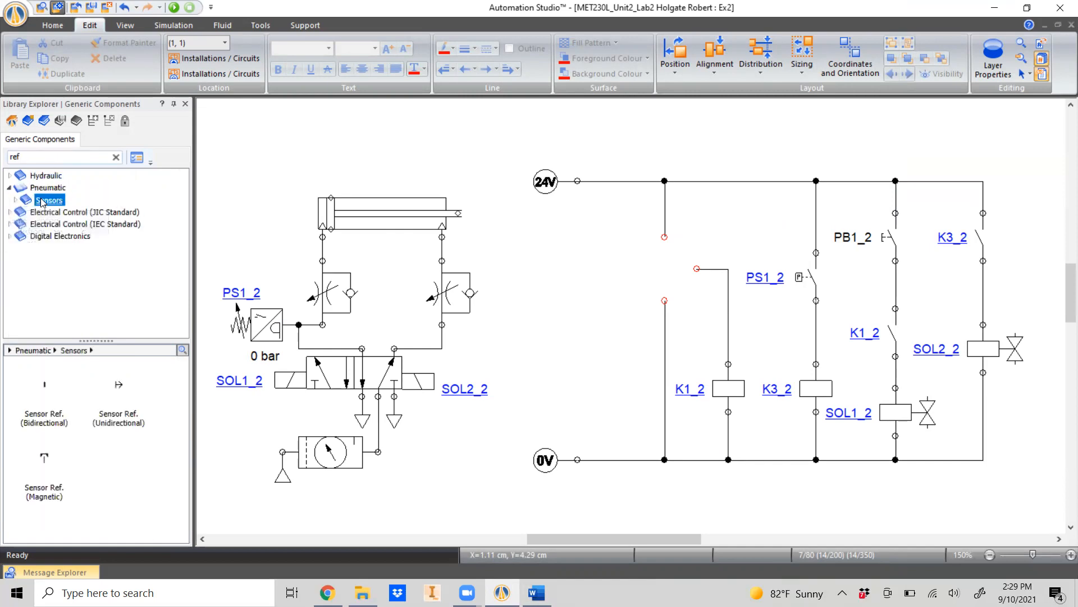
Place a bidirectional sensor reference above the cylinder's rod end and set its output signal alias to PX1_2
click(46, 389)
drag(46, 390, 472, 188)
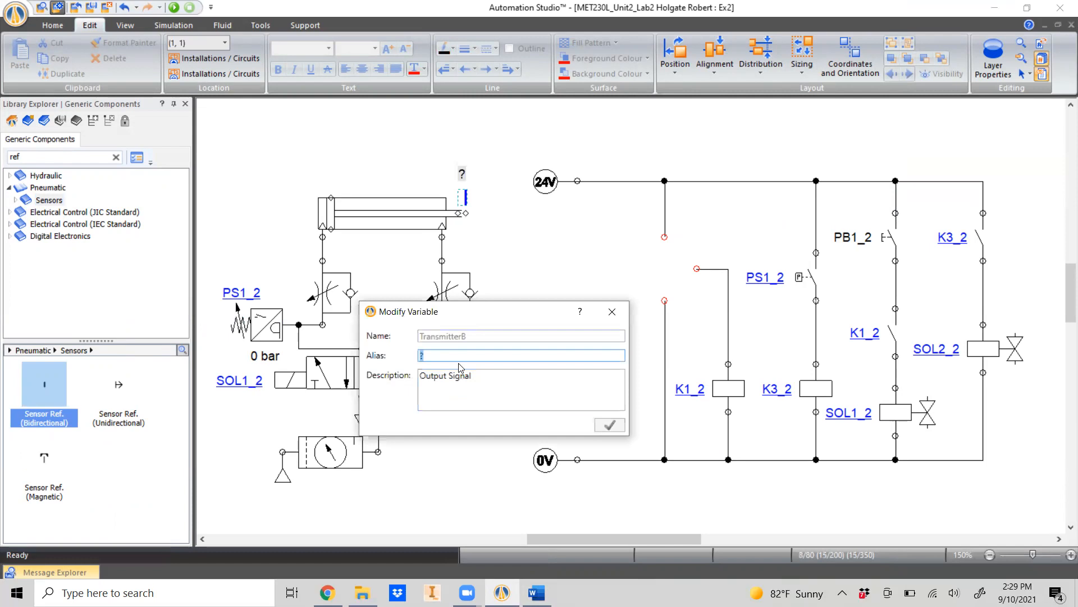
text(PX1_2)
click(608, 427)
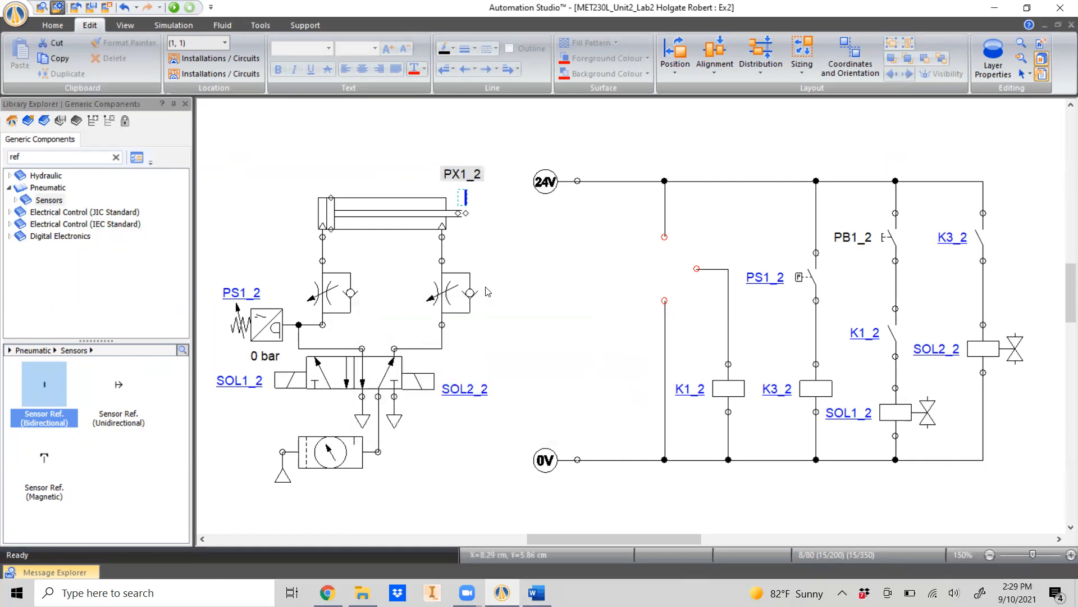
Move the PX1_2 sensor reference so its connection point coincides with the one on the cylinder's rod end
scroll(463, 208, up, 4)
scroll(463, 208, up, 2)
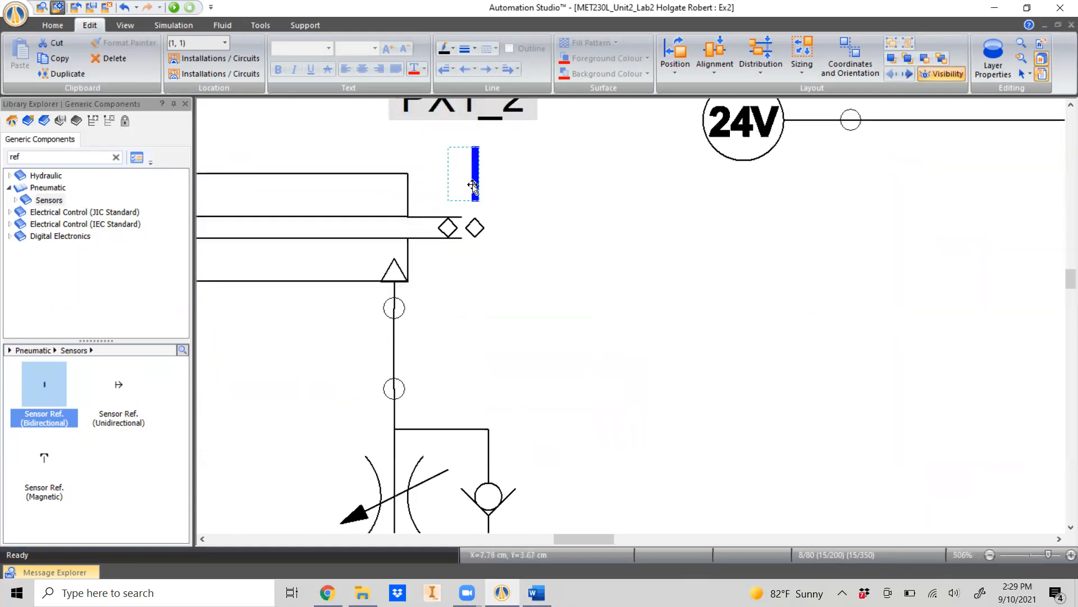
drag(476, 188, 457, 196)
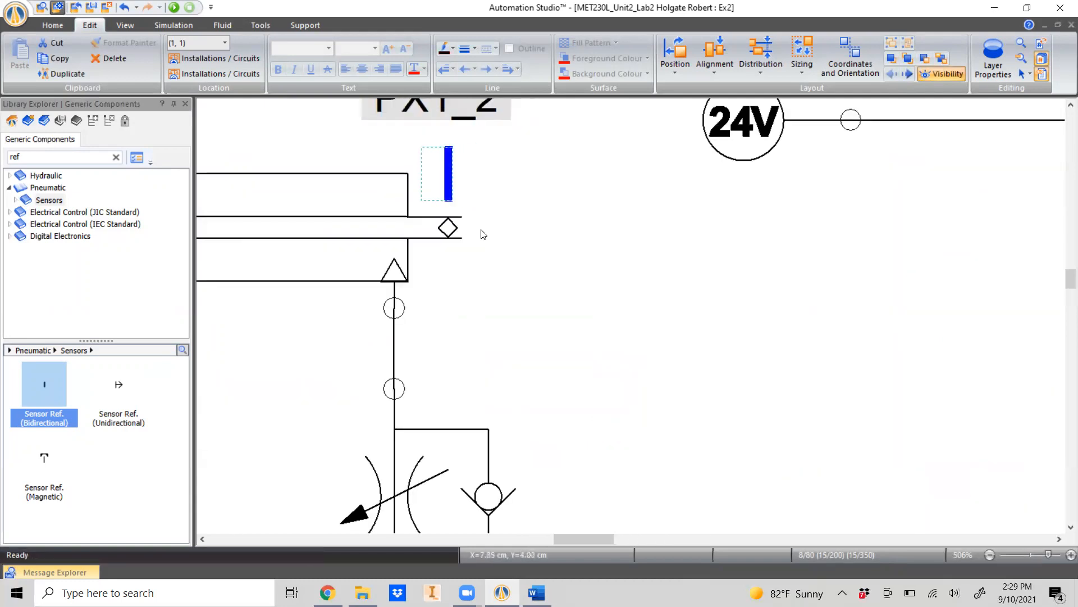
click(536, 281)
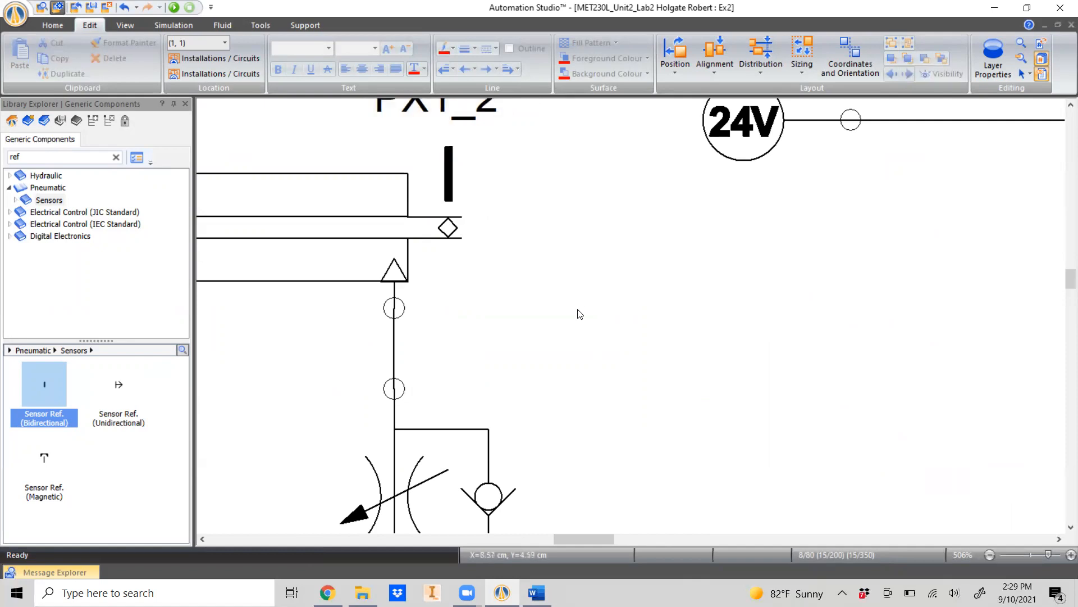
Collapse the Pneumatic category and clear the "ref" filter from the component library
scroll(594, 308, down, 6)
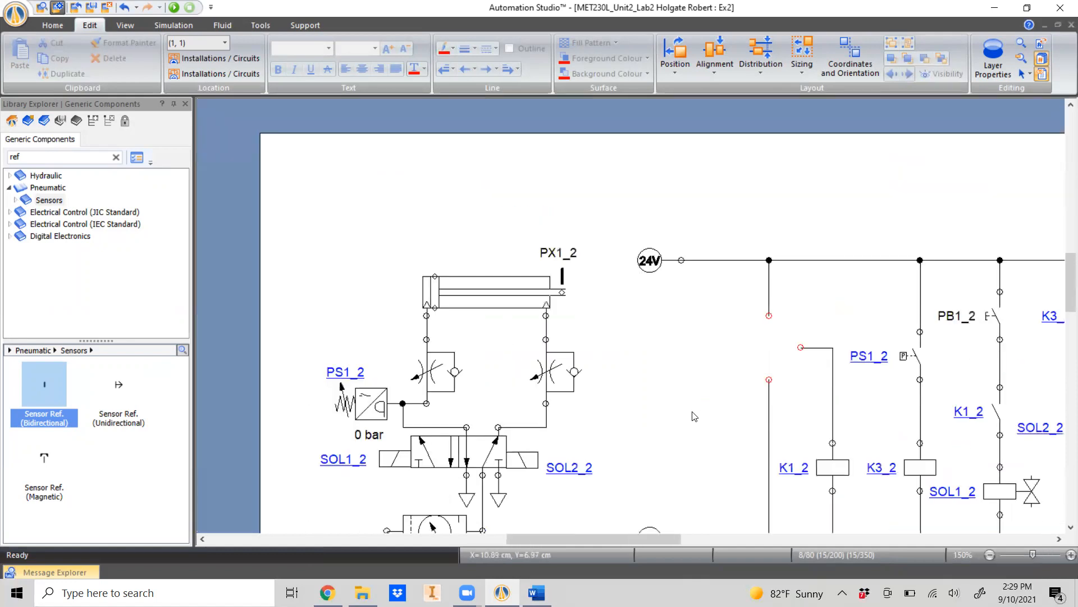
drag(680, 418, 583, 320)
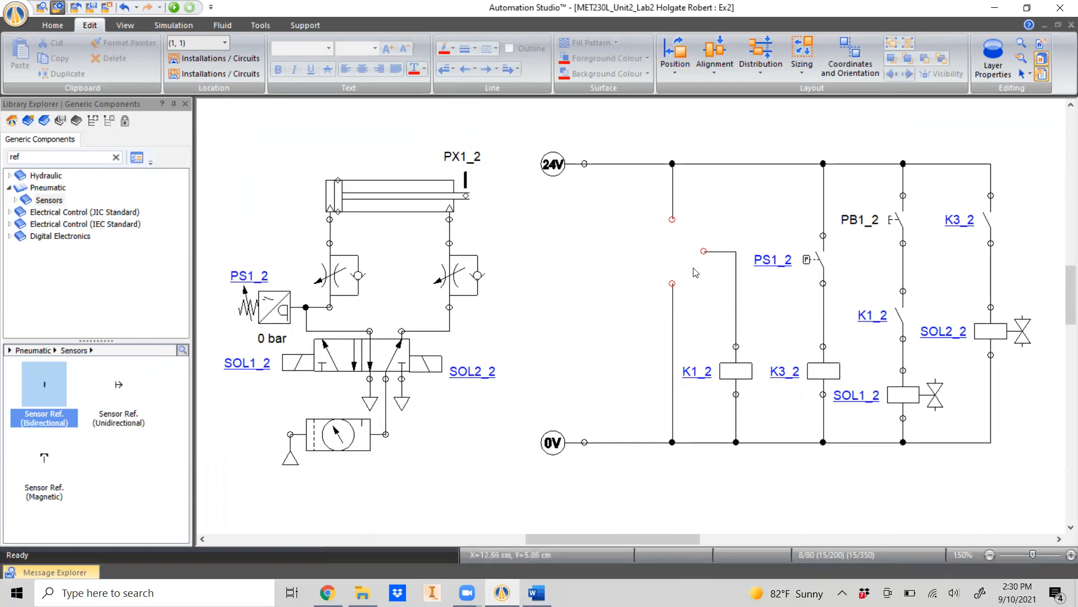
click(11, 188)
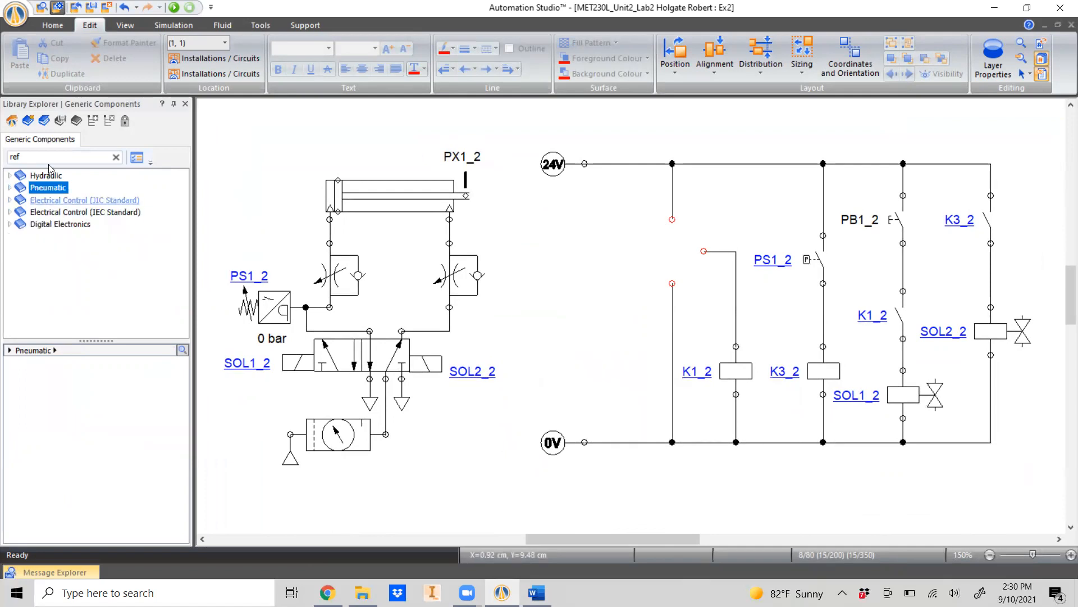
click(27, 157)
key(BackSpace)
key(BackSpace)
key(BackSpace)
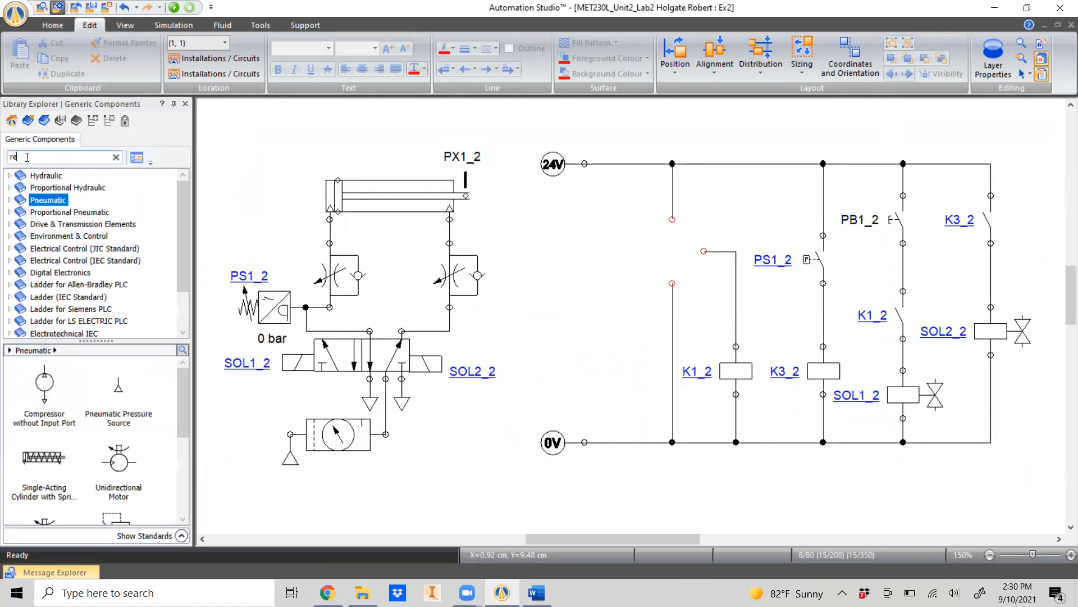
key(BackSpace)
text(sensor)
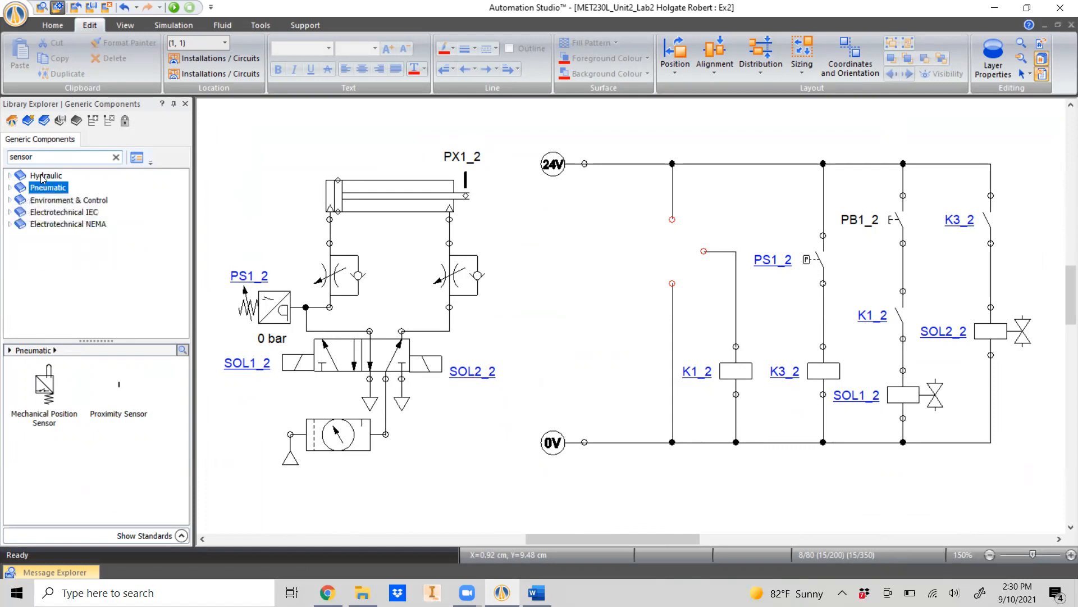
drag(33, 158, 10, 158)
key(BackSpace)
Open the Sensor Switches category of the Electrical Control (IEC Standard) library
scroll(40, 282, down, 1)
scroll(39, 283, down, 1)
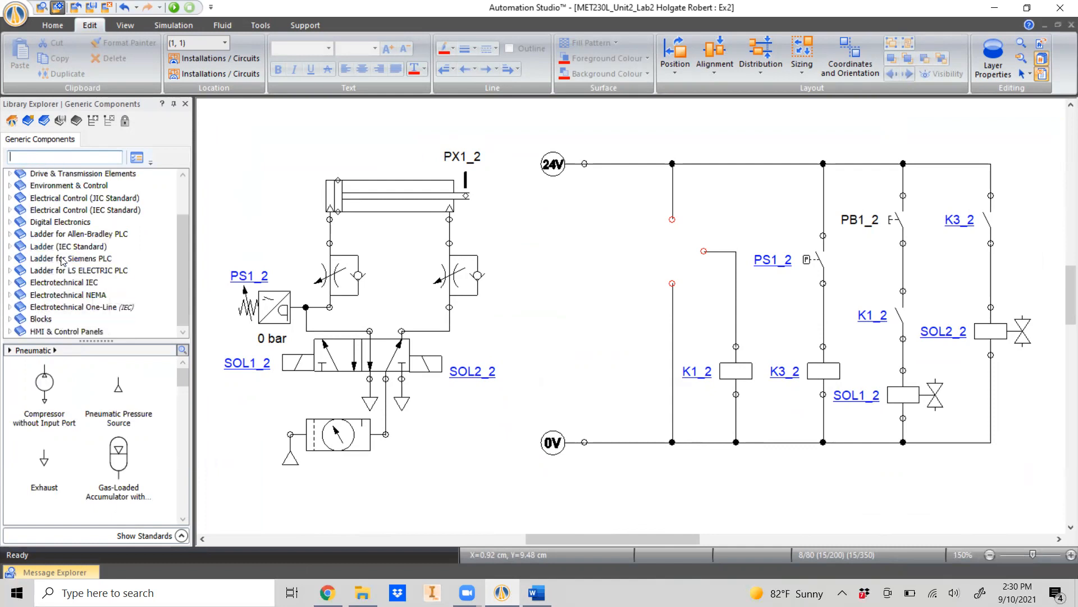
click(49, 211)
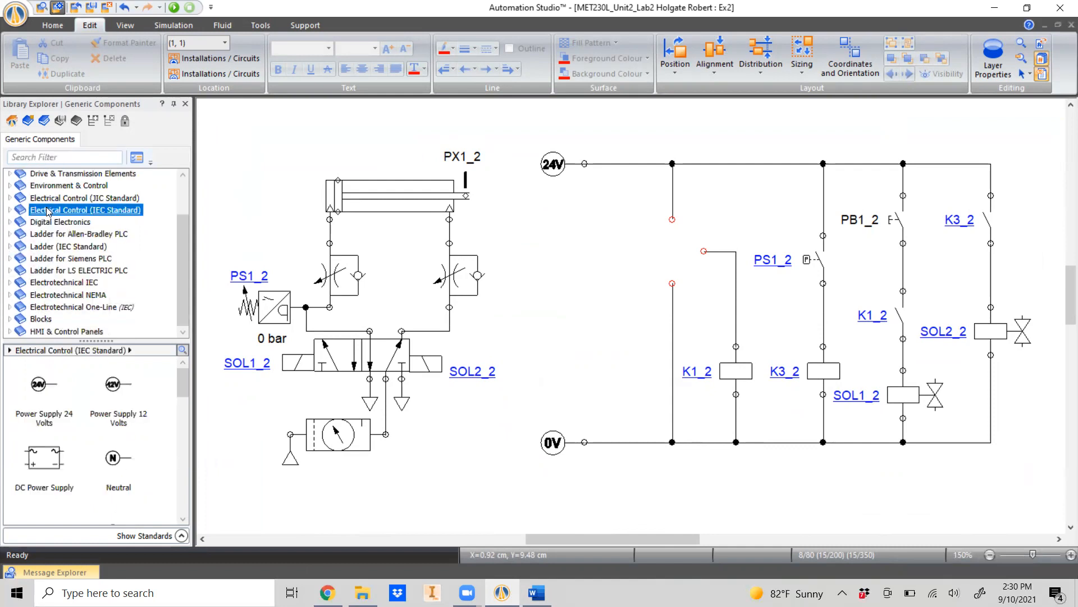
click(9, 212)
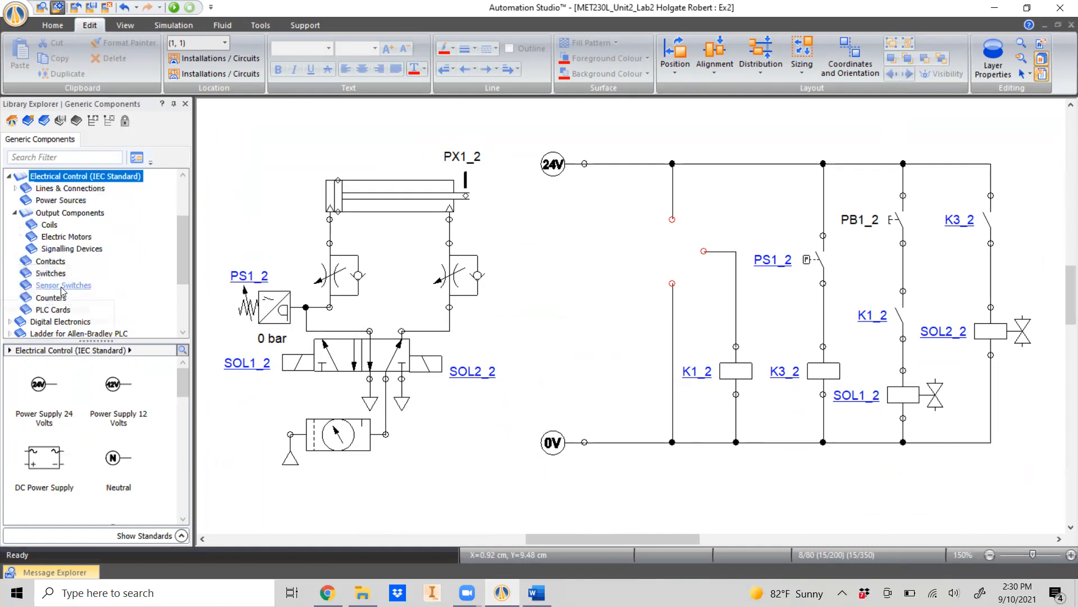
click(63, 287)
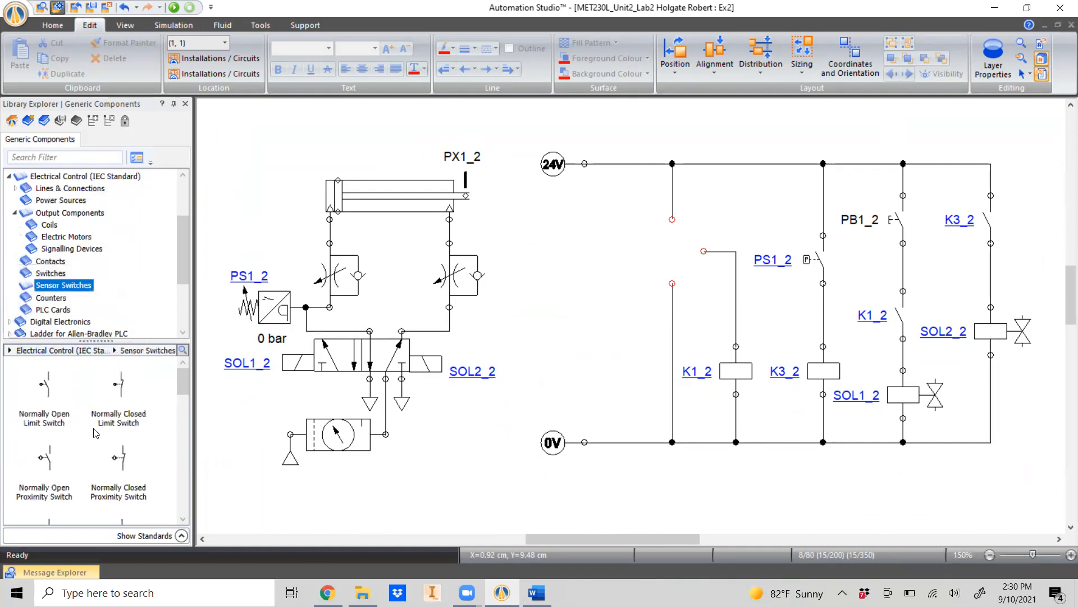
Insert a PNP, N.O. Capacitive Proximity Switch into the three-port gap between the 24V line, the 0V line and coil K1_2
scroll(95, 433, down, 4)
scroll(77, 426, down, 3)
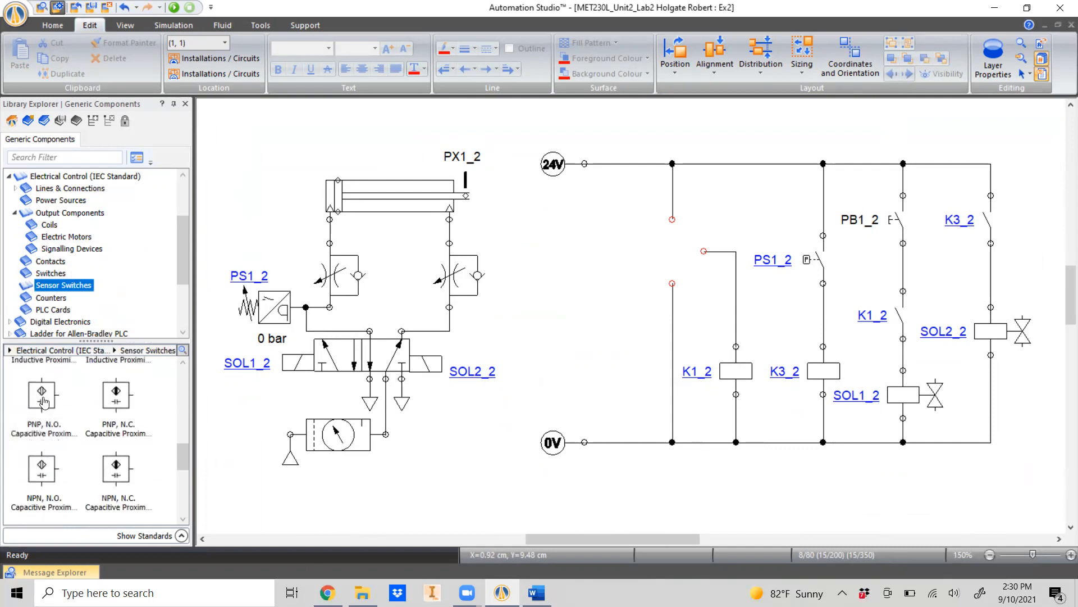
mouse_move(44, 401)
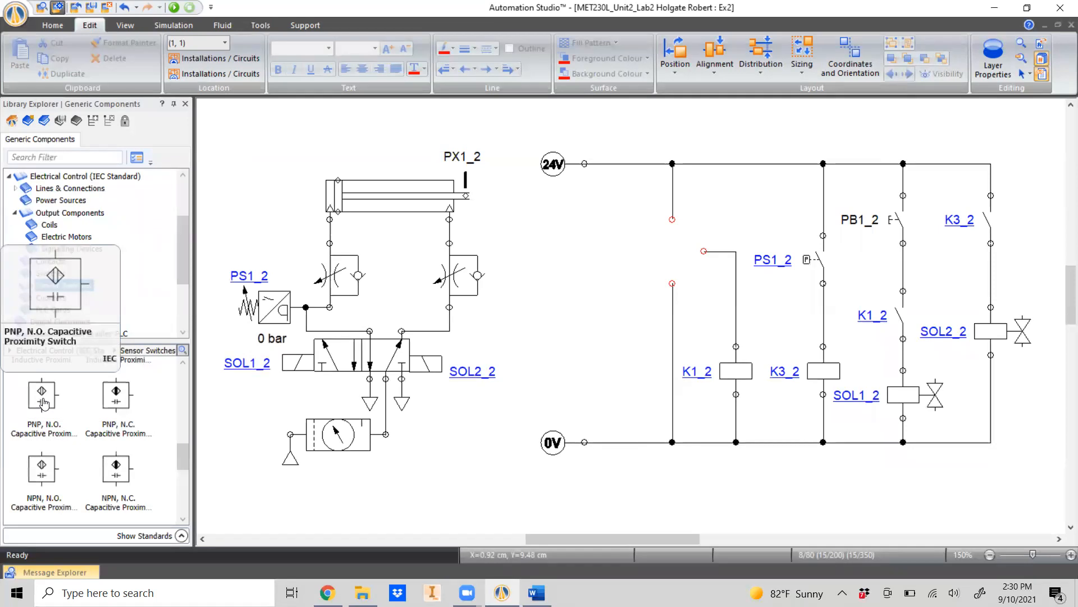
scroll(45, 405, up, 1)
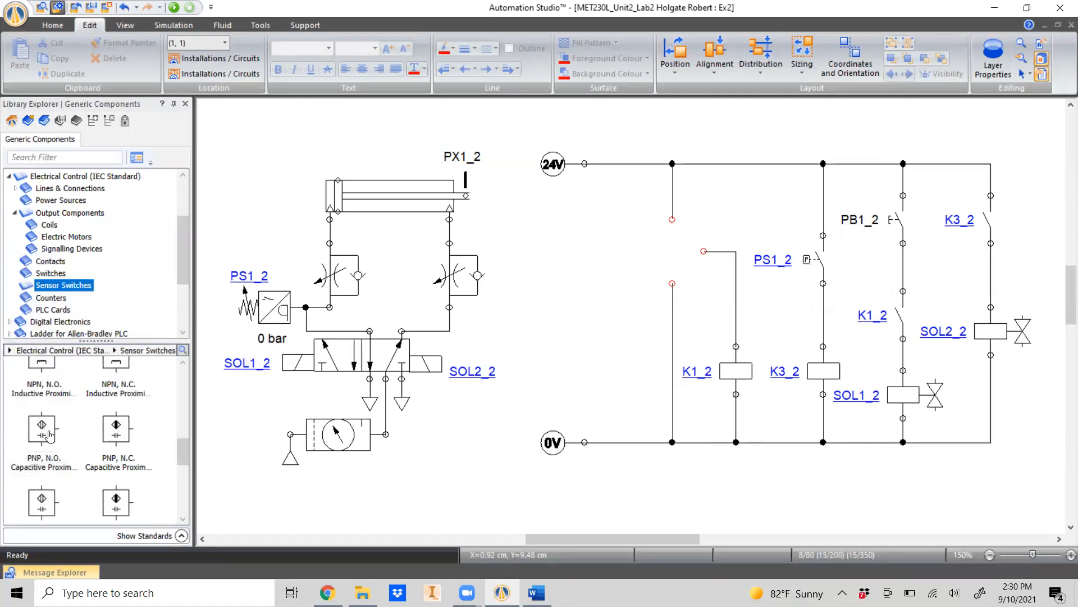
scroll(46, 435, down, 1)
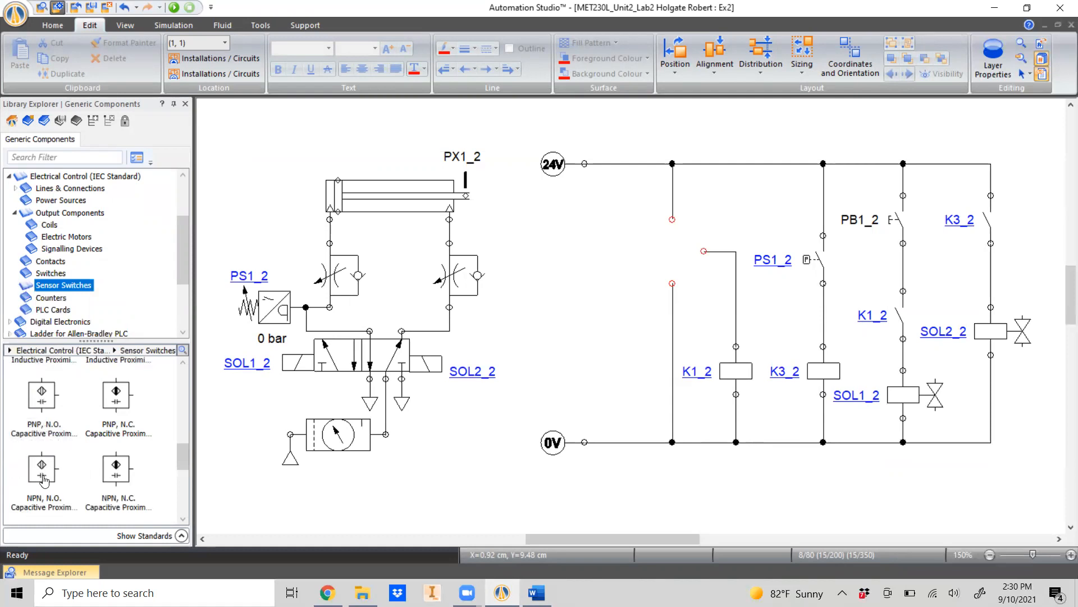
mouse_move(42, 478)
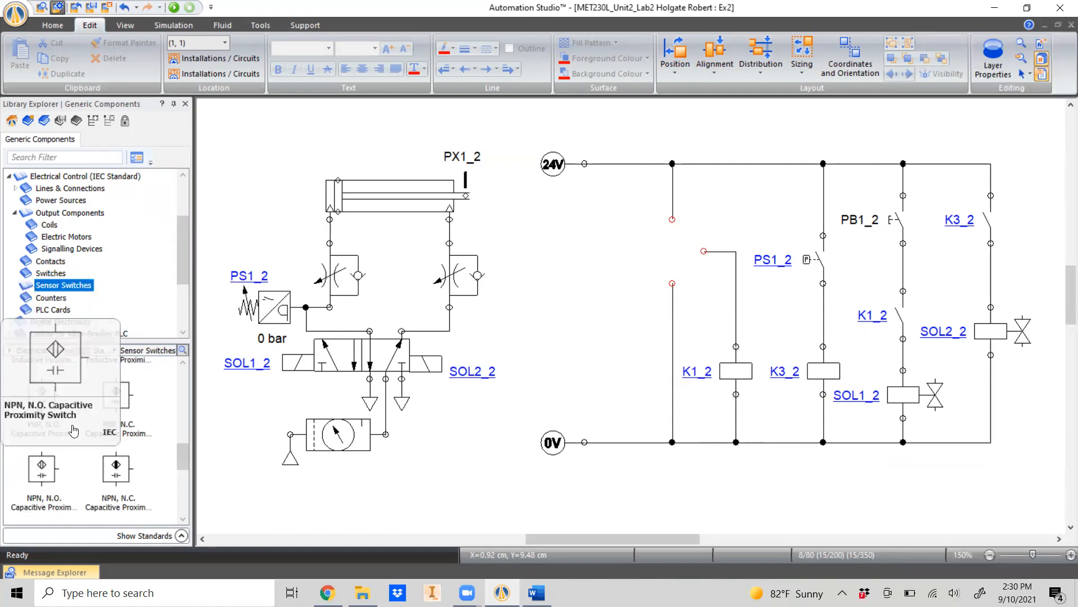
drag(41, 400, 686, 258)
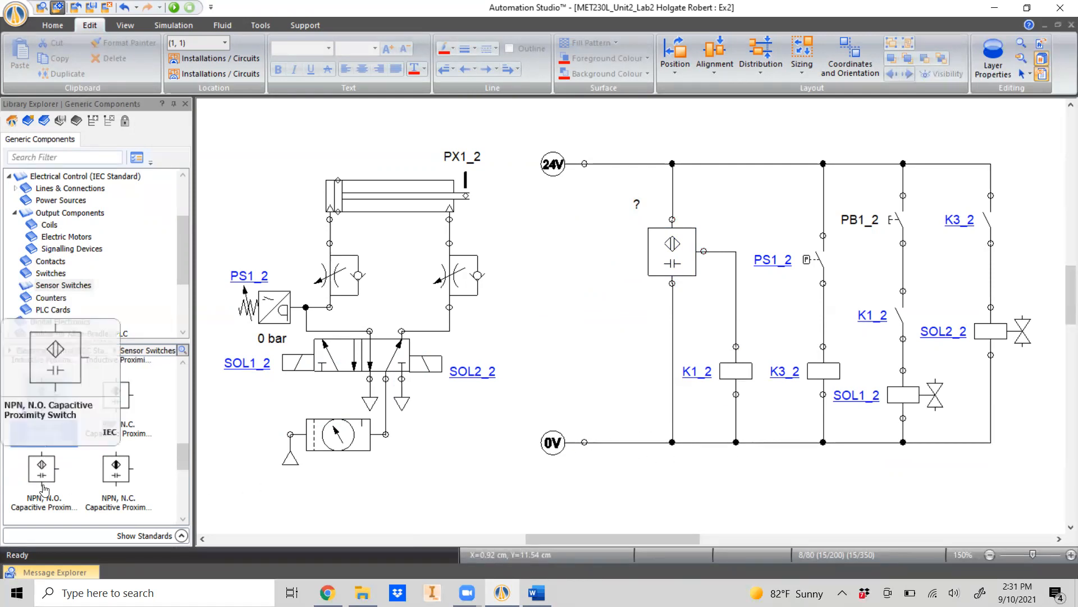
mouse_move(44, 471)
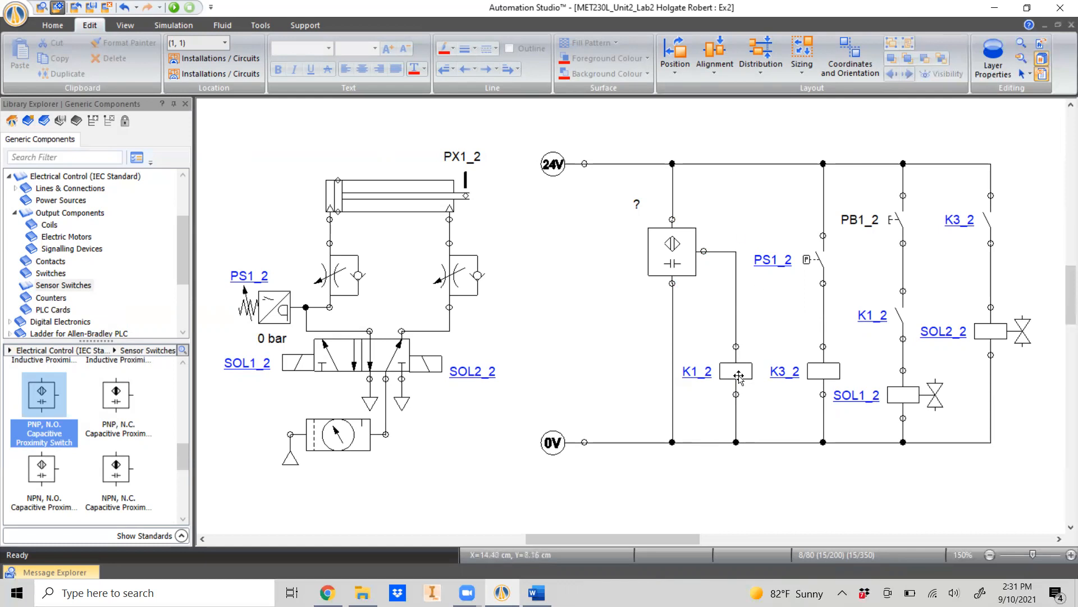
Delete the wire between coil K1_2 and the 0V line and connect the coil's lower port to the 24V line
click(735, 415)
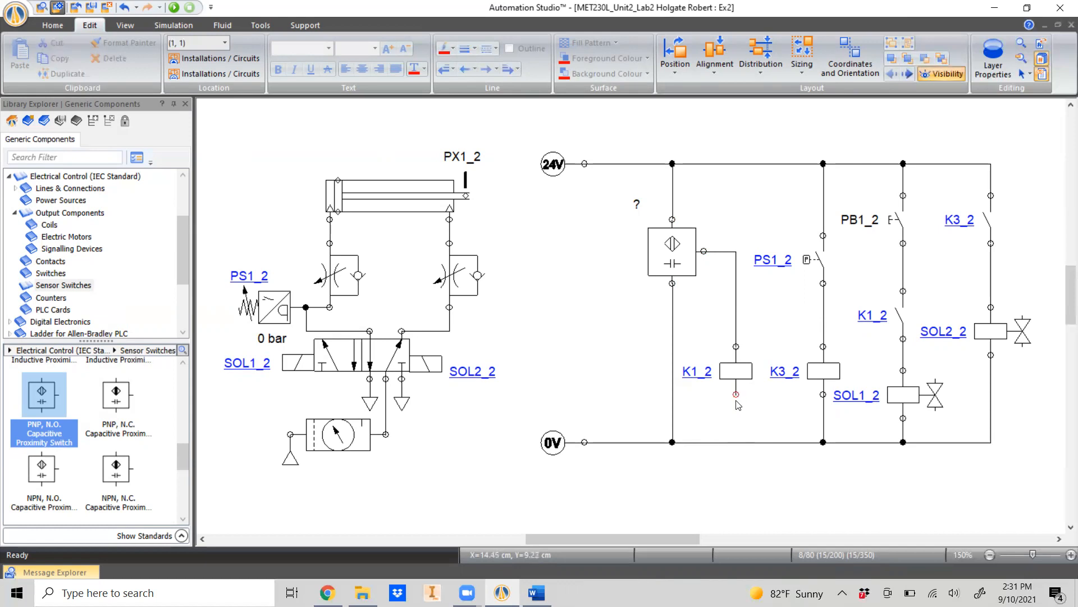
click(736, 394)
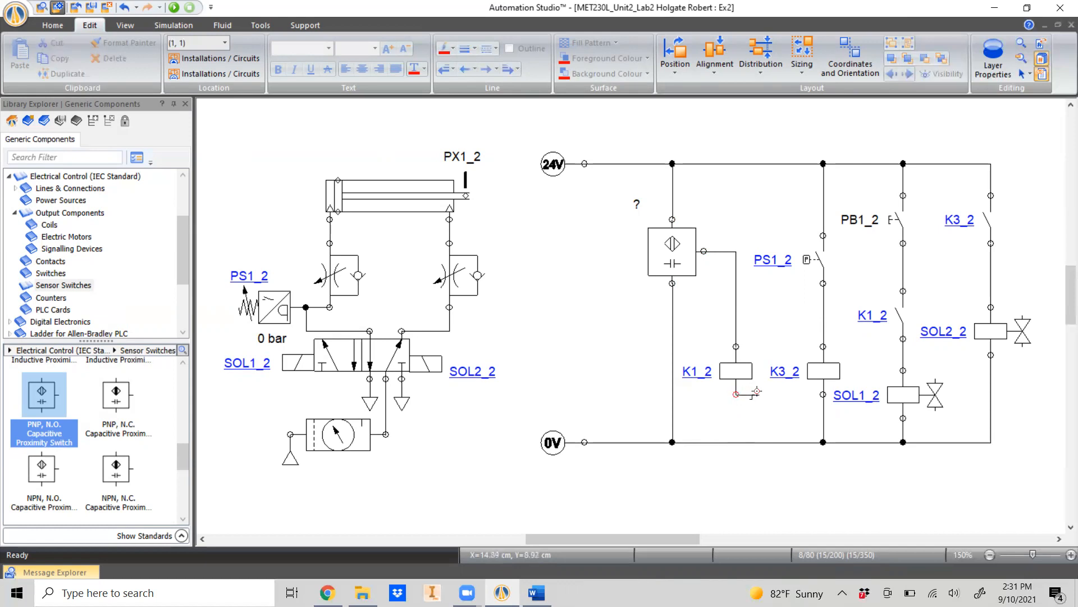
click(757, 163)
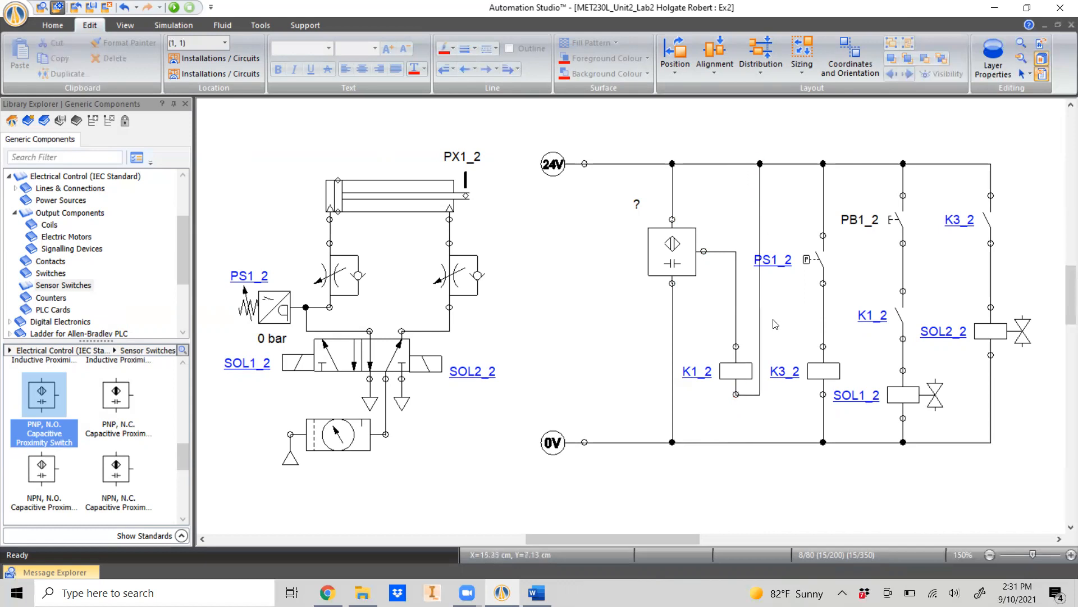
Remove the wire from coil K1_2 to the 24V line and reconnect the coil's lower port to the 0V line
key(ctrl+z)
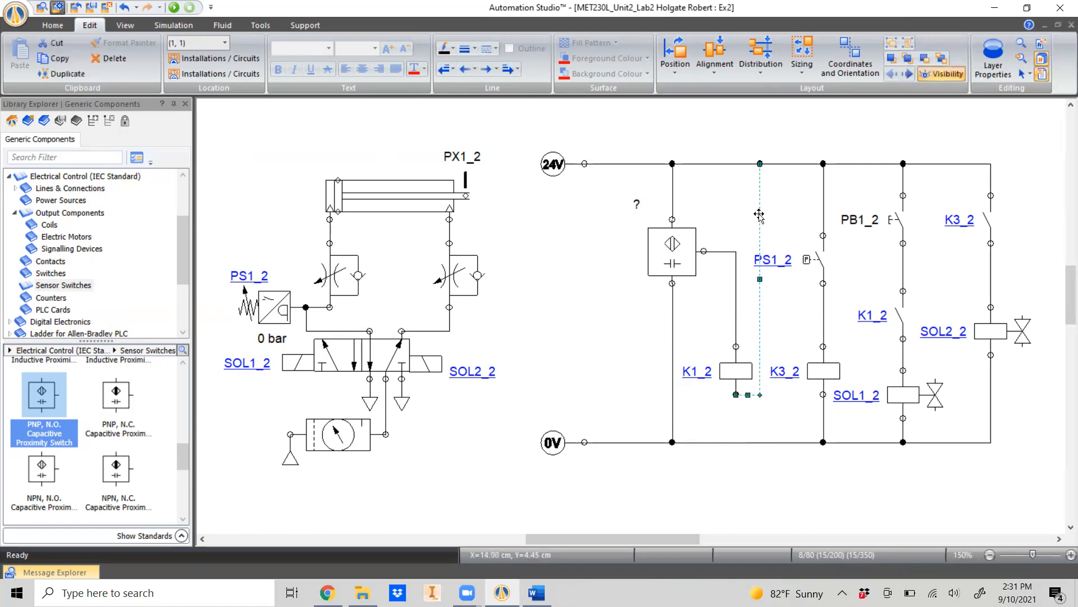
click(736, 394)
click(736, 442)
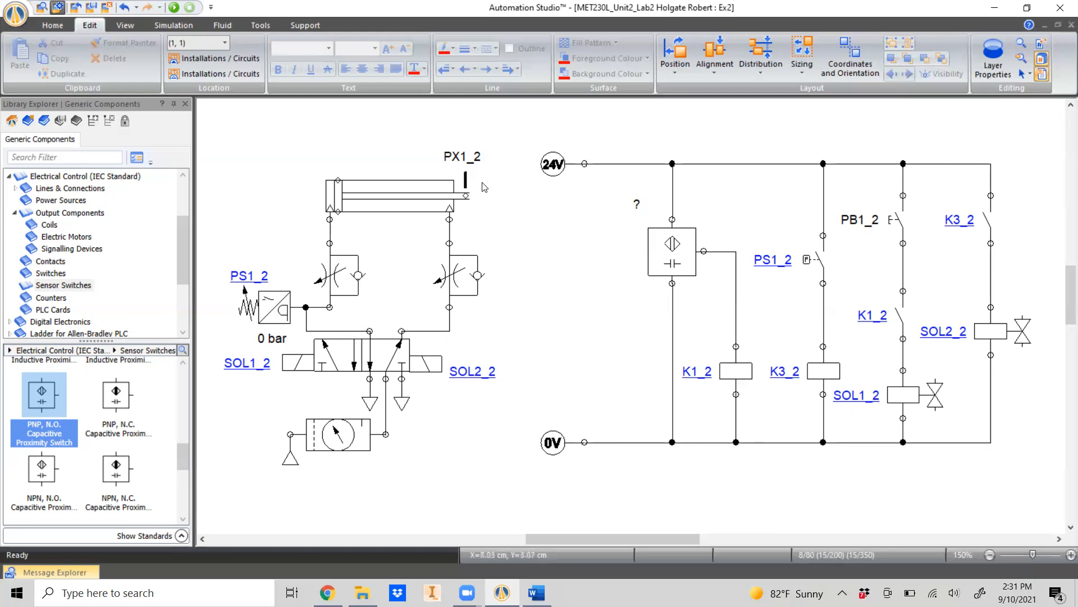
Link the capacitive proximity switch's input signal to the PX1_2 variable from Ex2 and lower its label beside the symbol
double_click(671, 251)
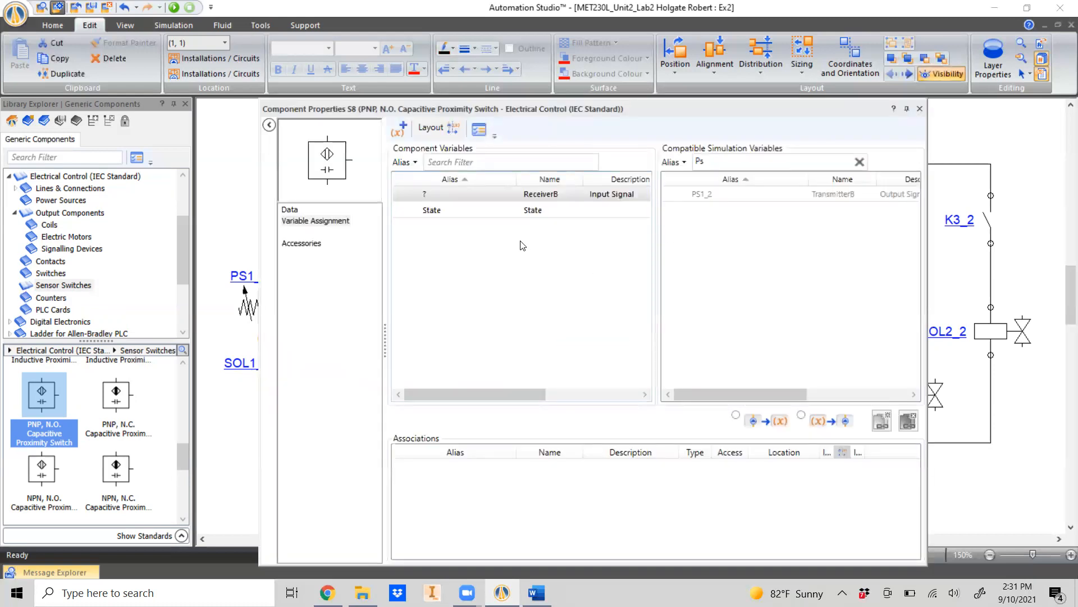
click(858, 162)
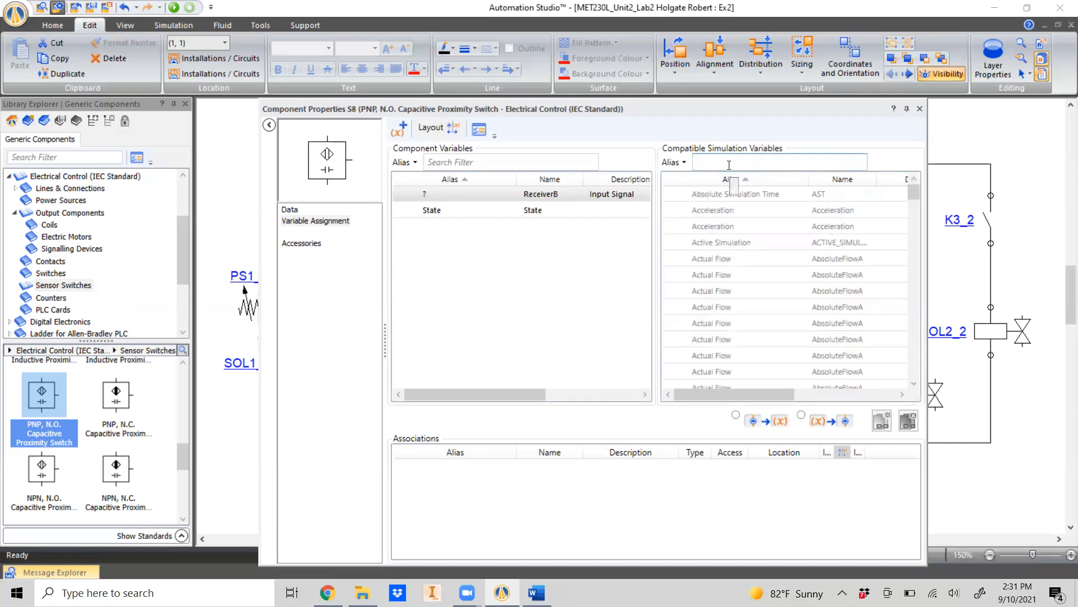
text(px)
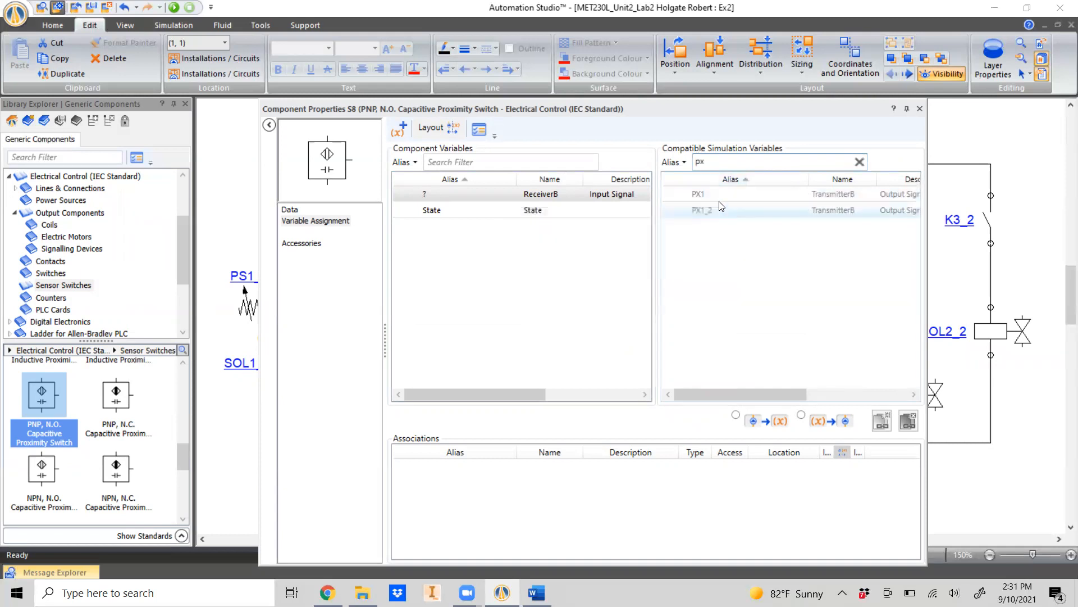
mouse_move(709, 197)
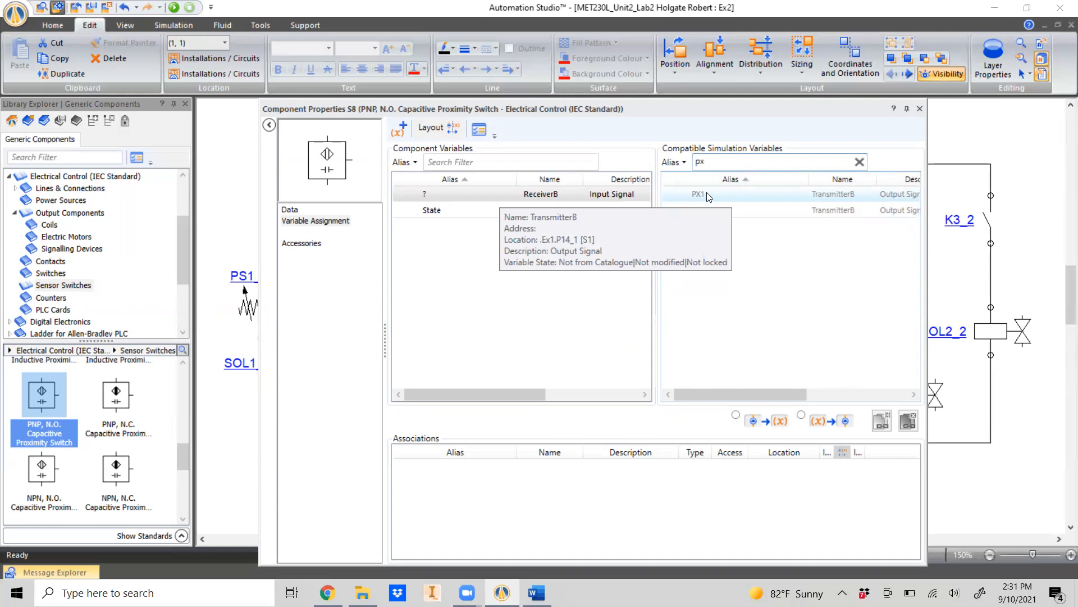
mouse_move(721, 217)
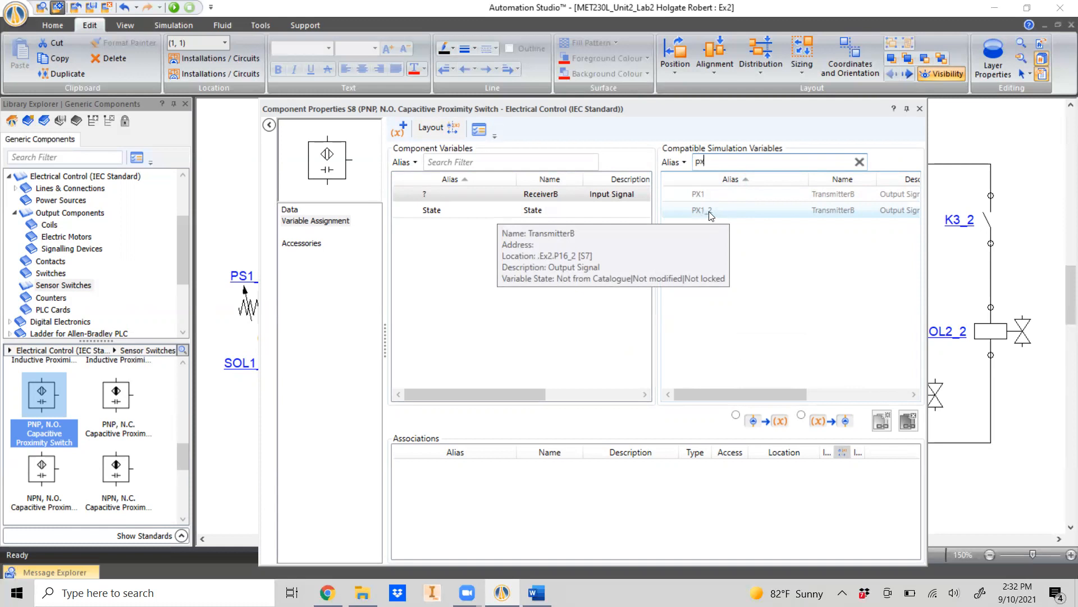
double_click(720, 214)
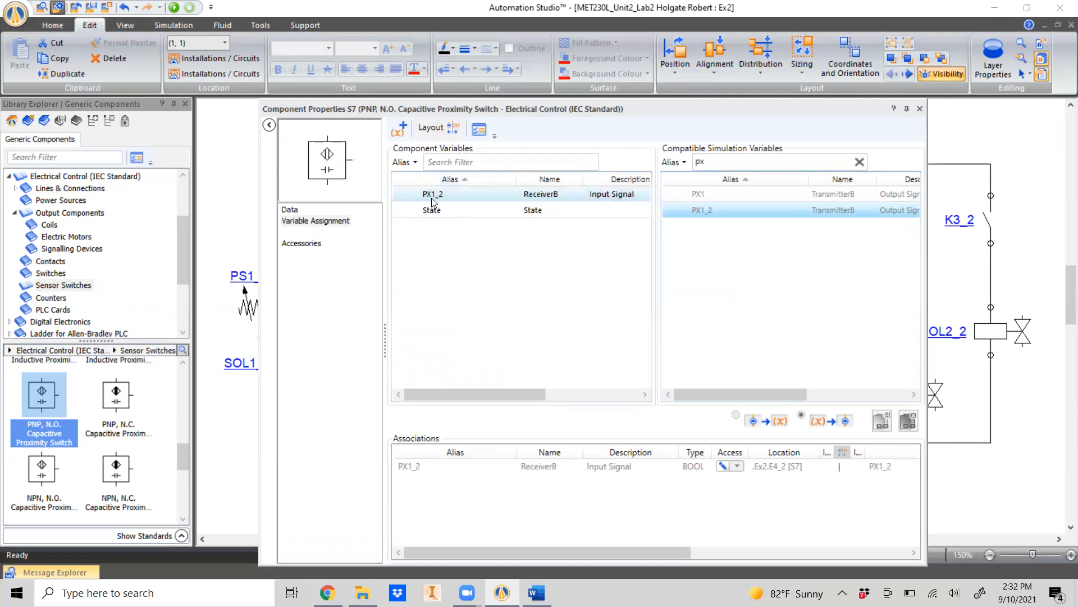
click(920, 109)
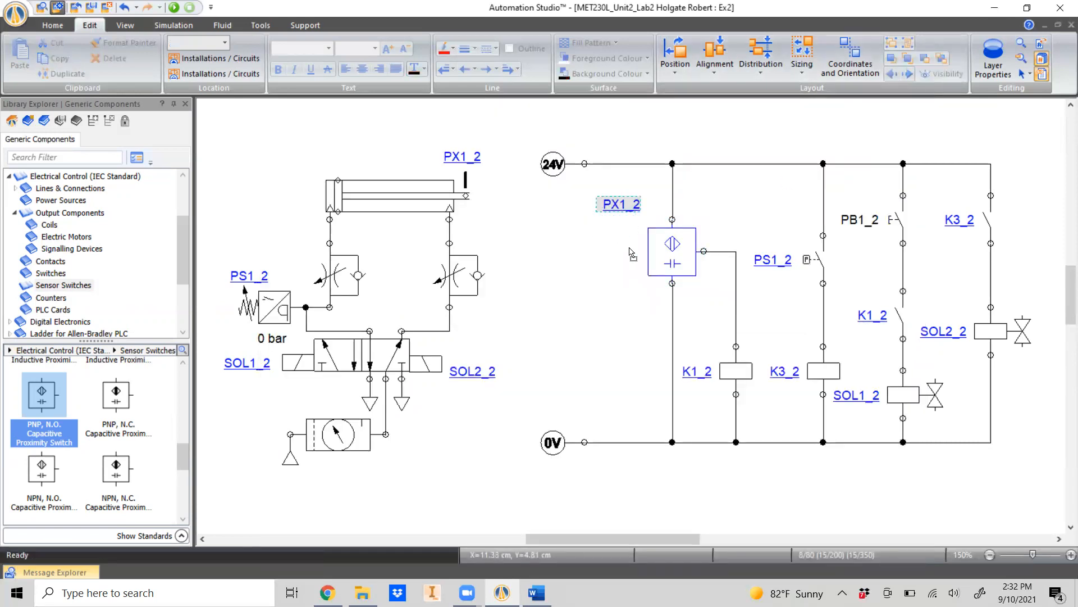
drag(616, 225, 613, 248)
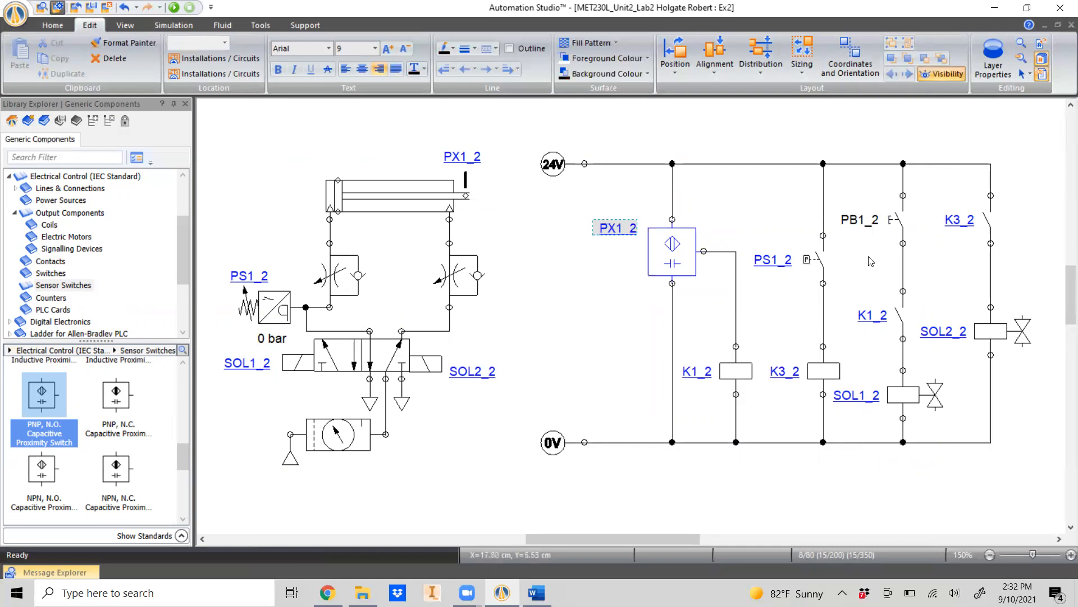
Simulate the circuit, actuate pushbutton PB1_2 several times to observe the cylinder, and stop the simulation
click(173, 7)
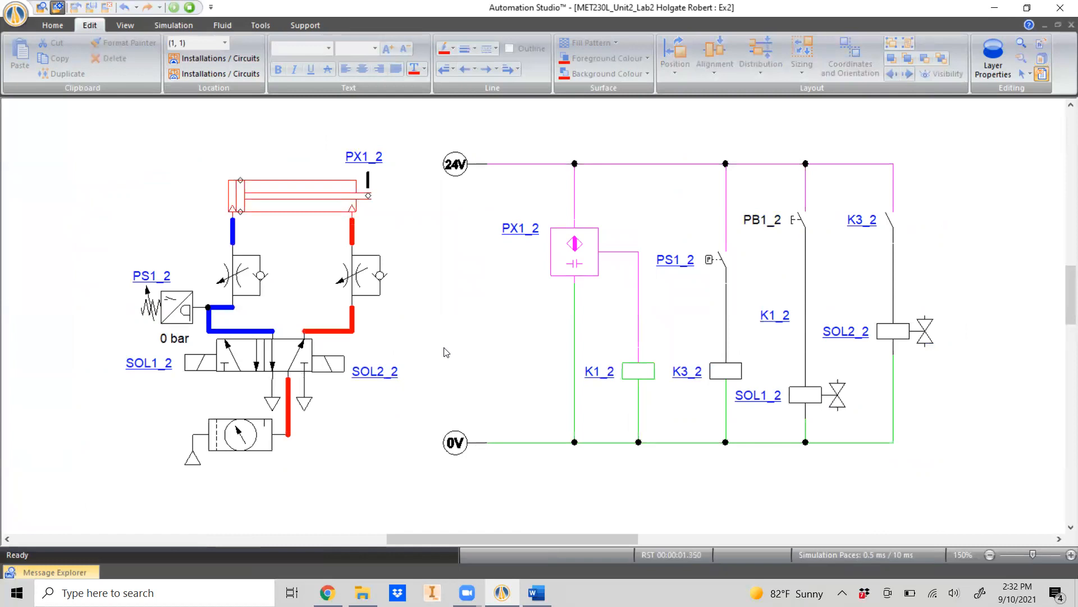
click(794, 223)
click(801, 223)
click(800, 222)
click(189, 6)
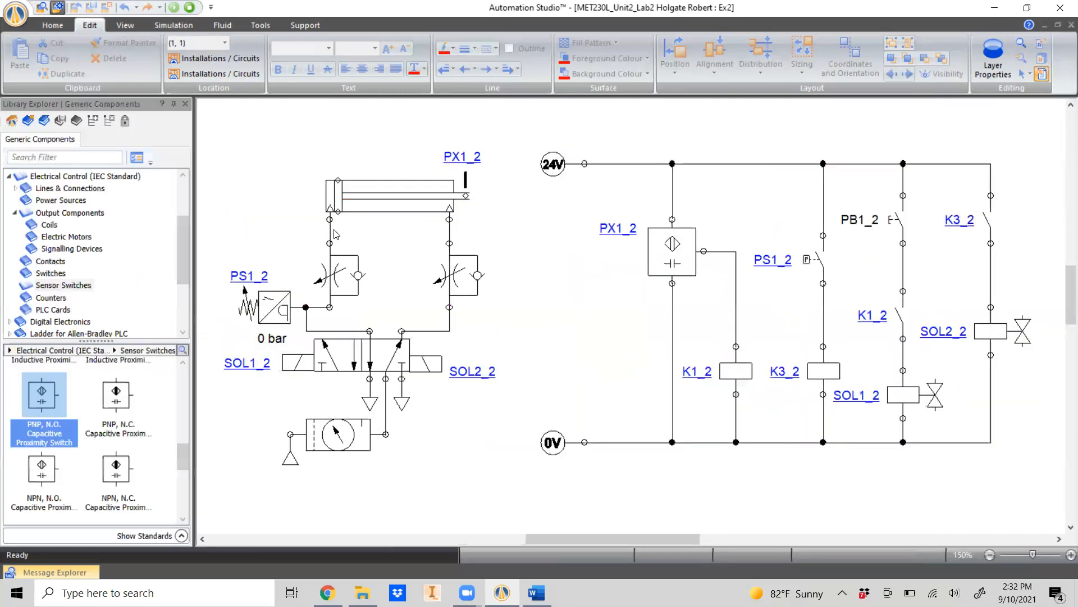
Set the internal diameter of throttle check valve V5, on the PS1_2 line, to 2 mm
double_click(357, 281)
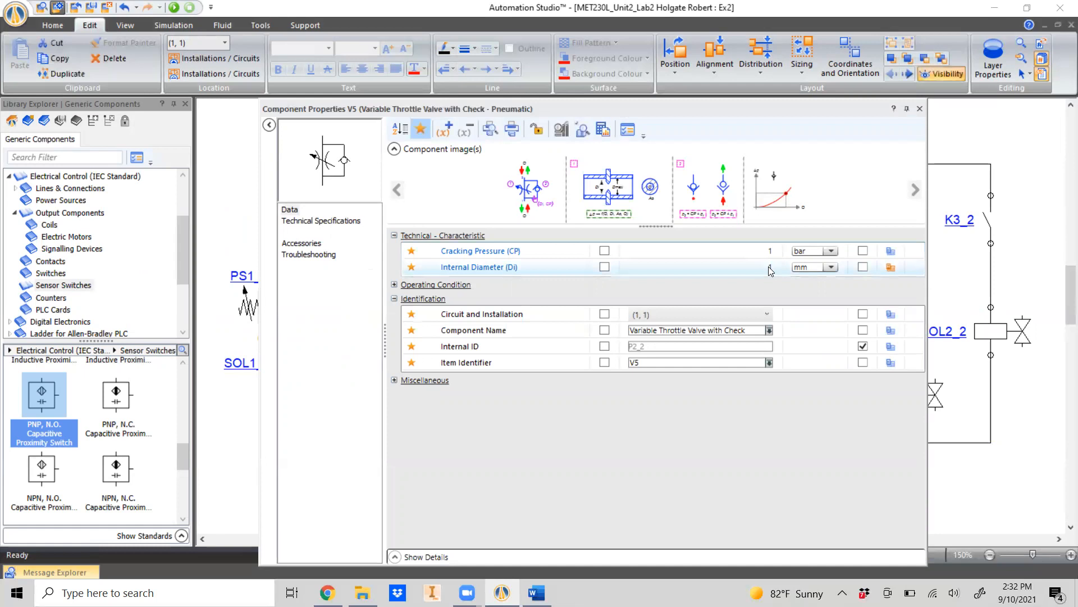
click(768, 266)
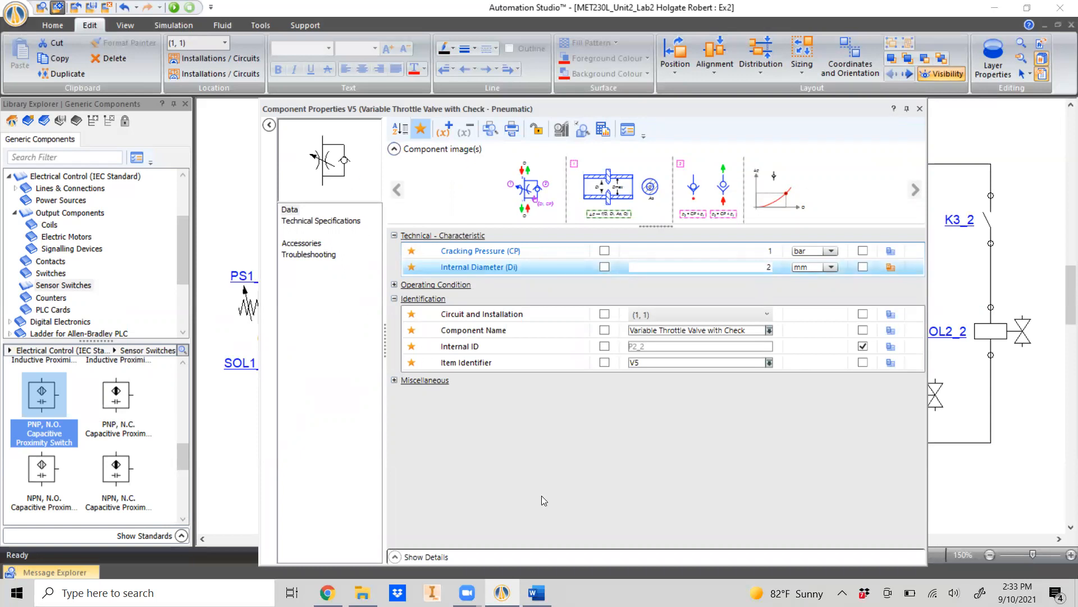
click(919, 109)
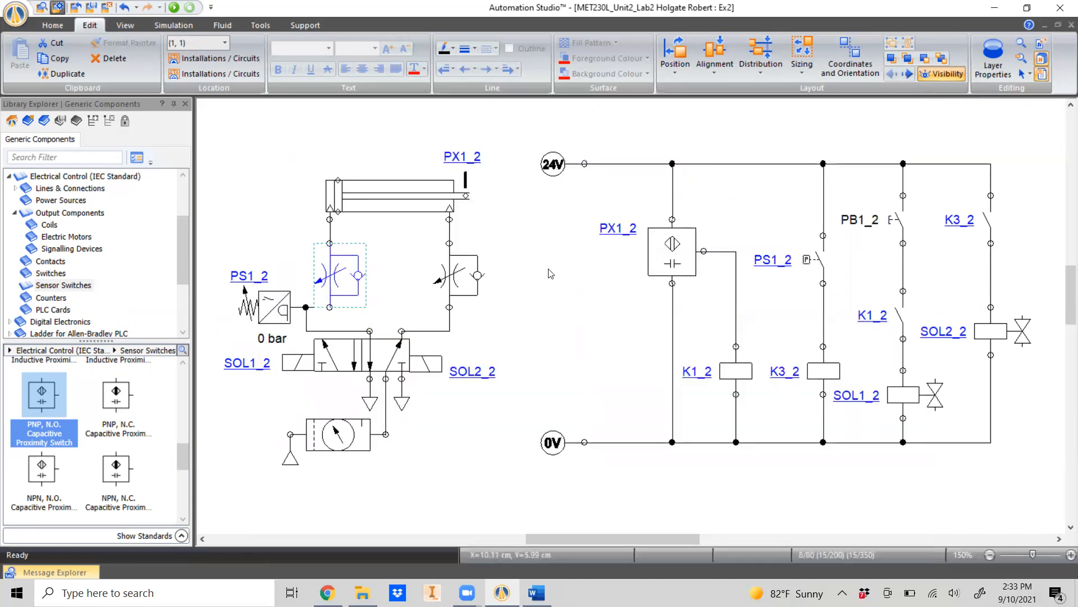
Set the internal diameter of throttle check valve V6, on the rod-side cylinder line, to 4.5 mm
double_click(329, 269)
click(749, 264)
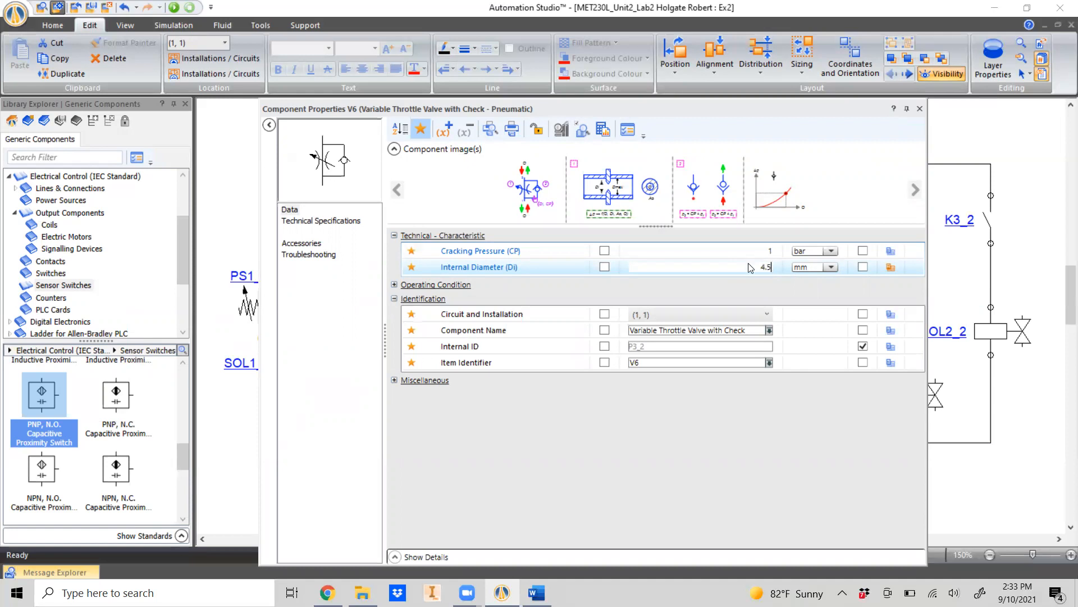
key(Return)
click(919, 109)
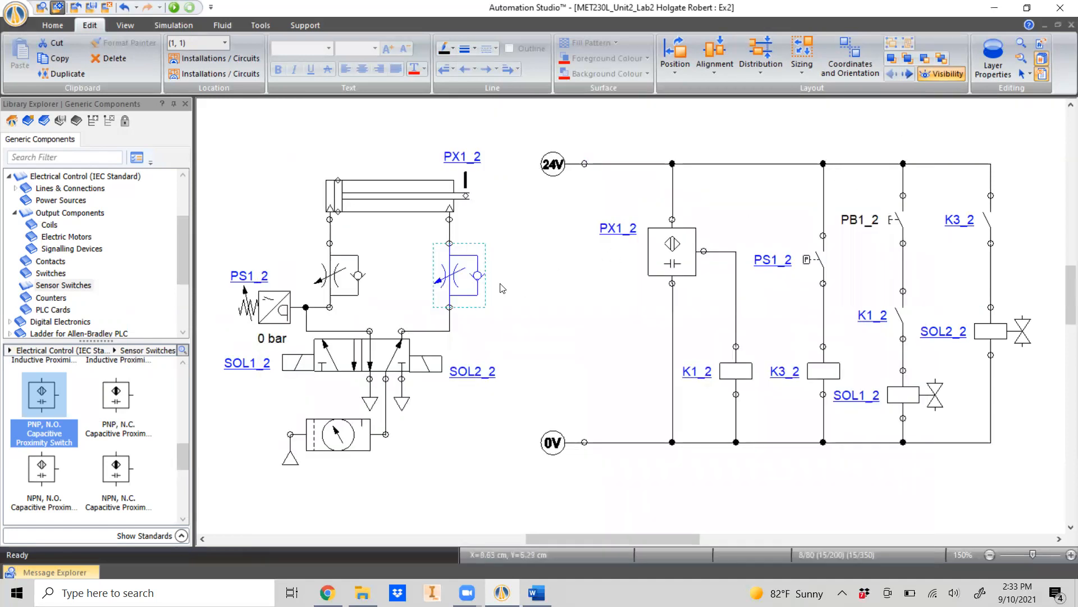
Run the simulation again and repeatedly actuate PB1_2 to examine the cylinder's extension and retraction with the new valve diameters
click(174, 7)
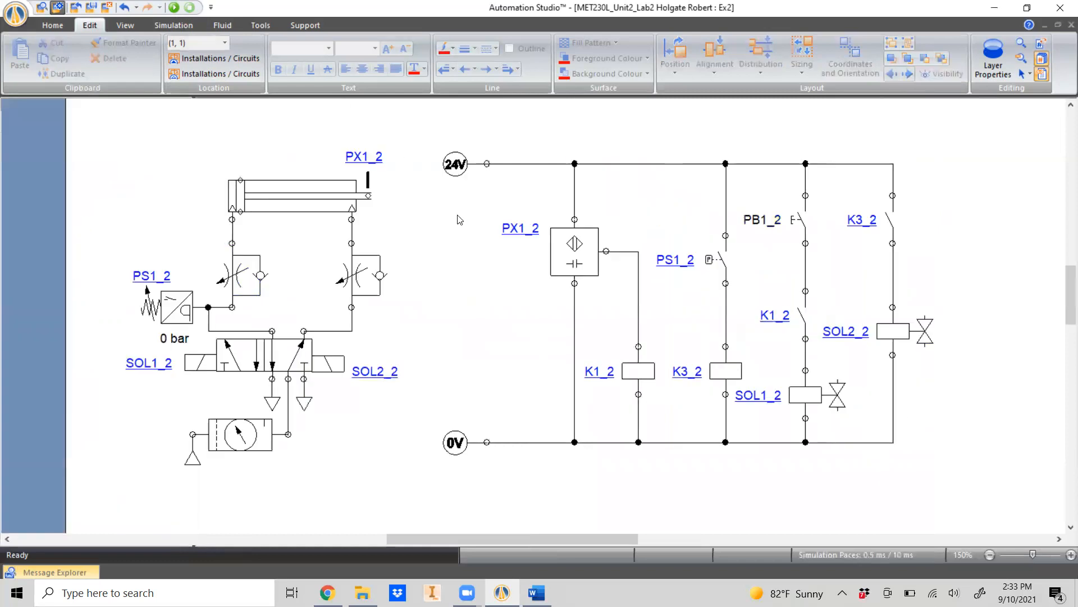
click(796, 224)
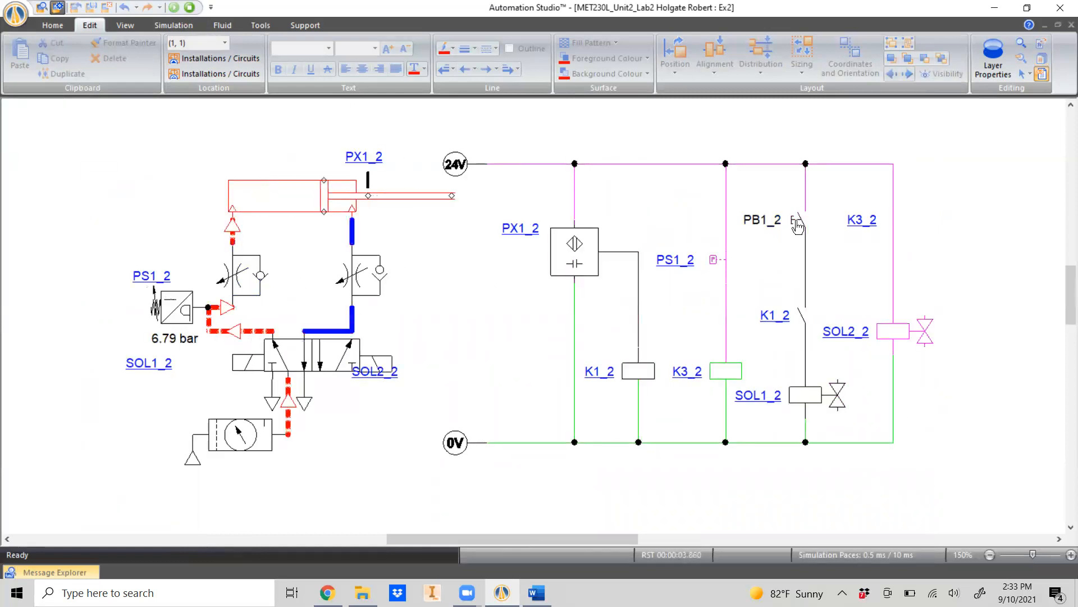
click(798, 225)
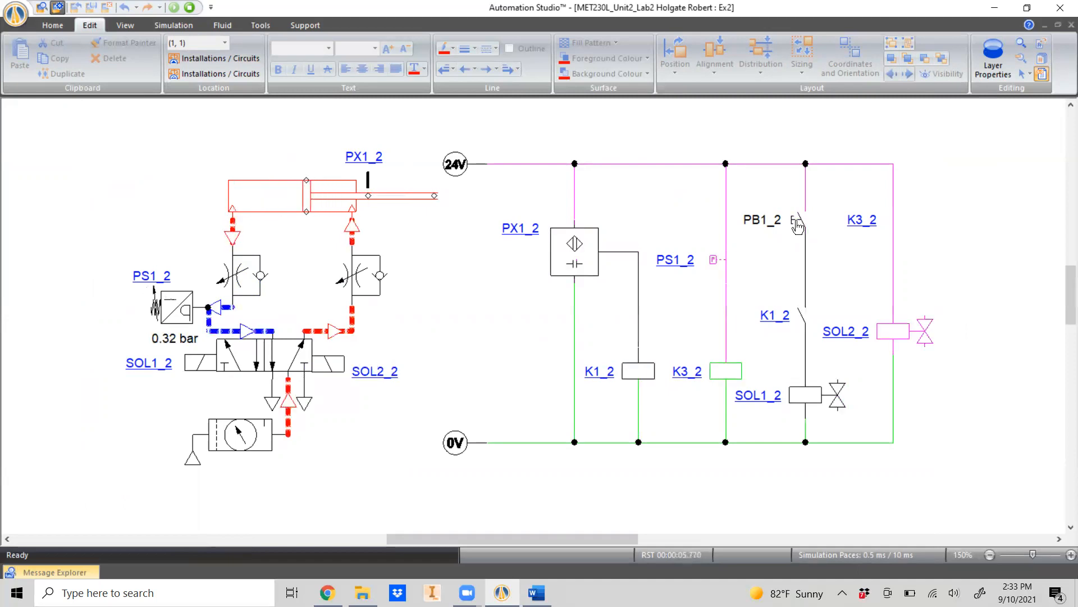
click(797, 224)
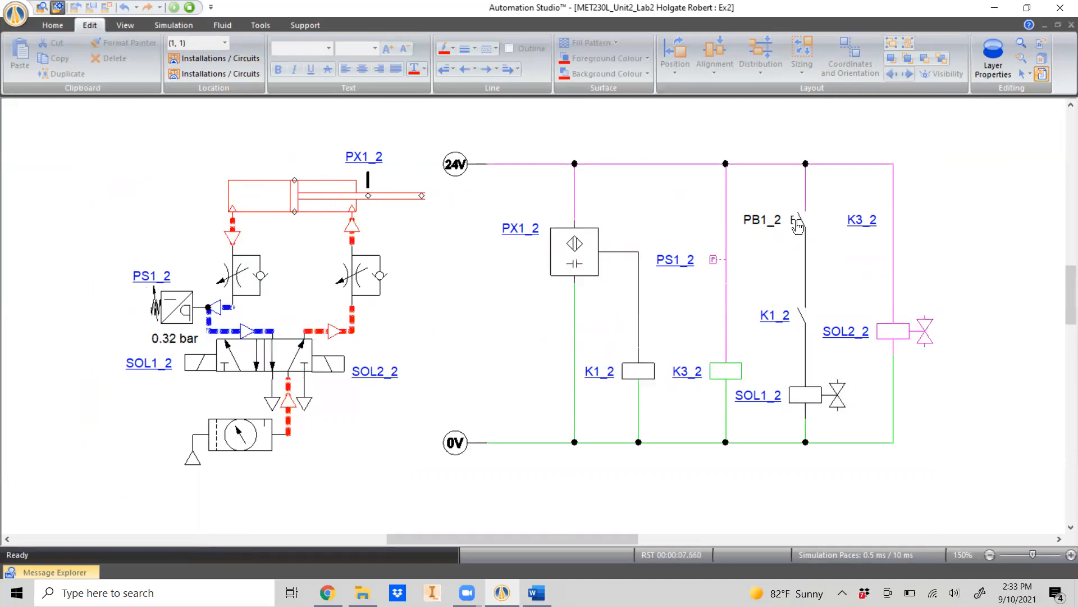
click(798, 224)
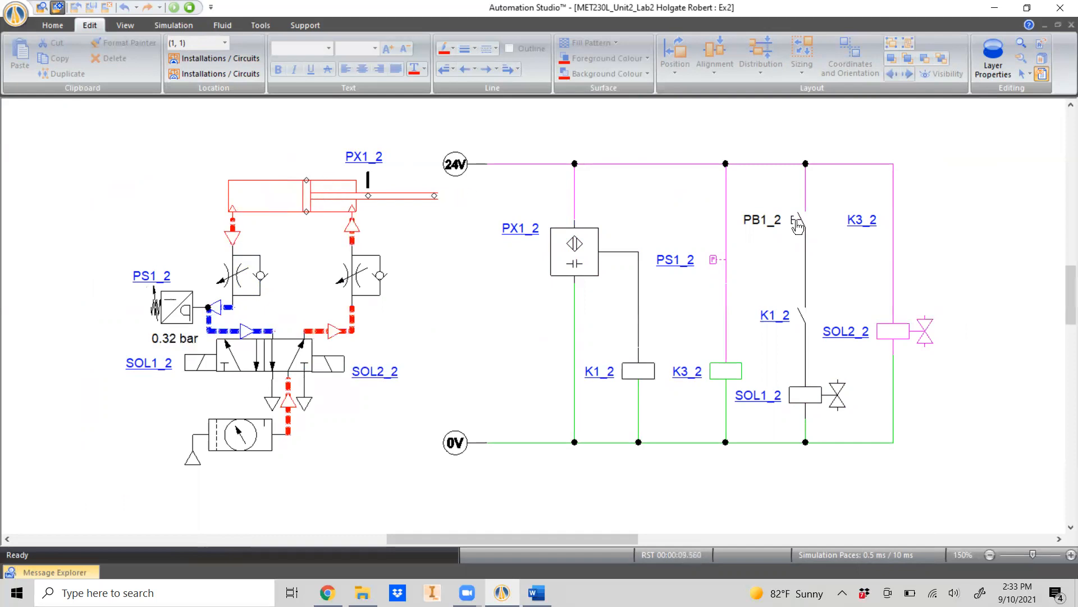